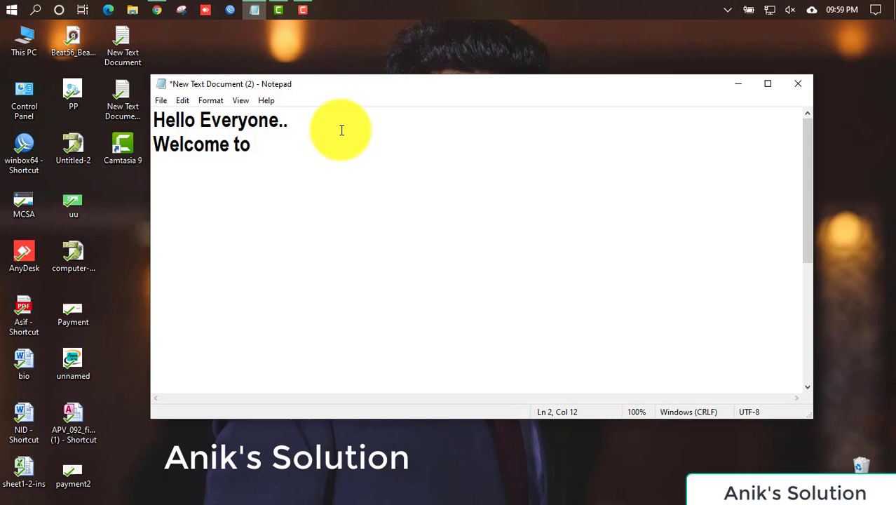
# Step: Complete the note's welcome line with "nother video.."
pyautogui.write('nother video')
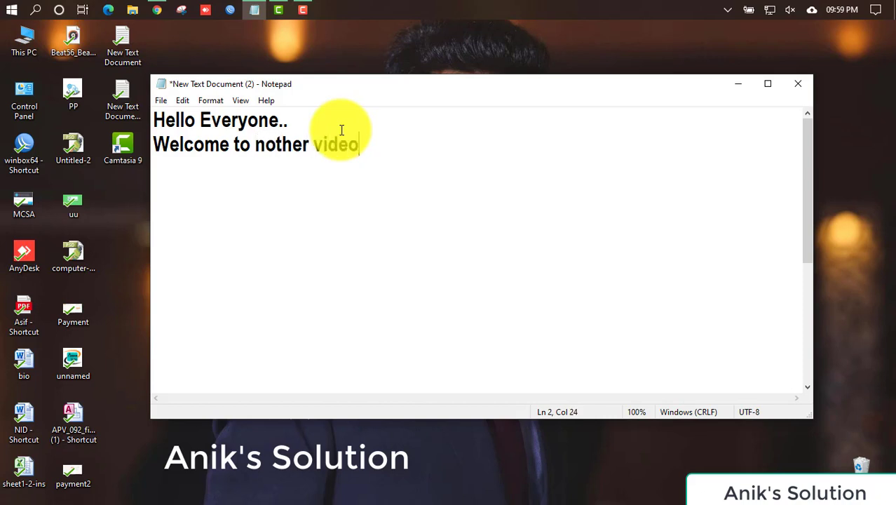
pyautogui.write('..')
# Step: Add a new line to the note reading "Today i will show how to auto backup im mikrotik router"
pyautogui.press('Return')
pyautogui.write('Today ')
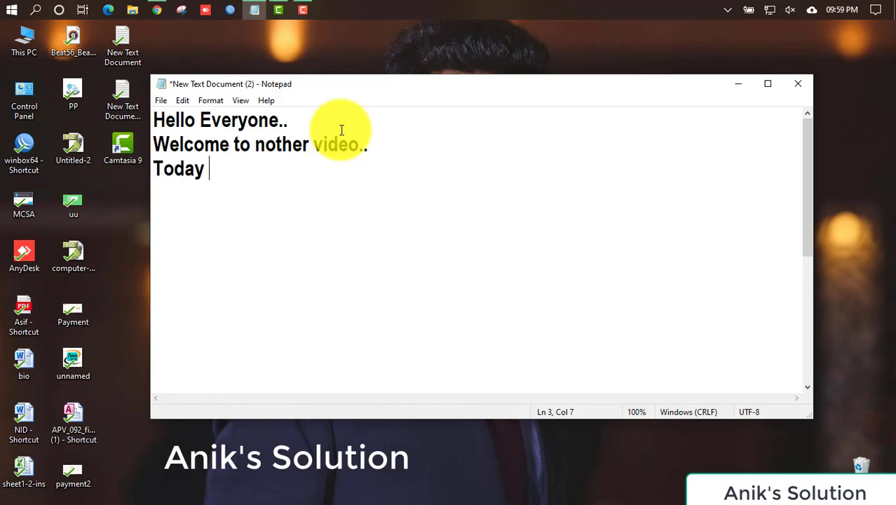
pyautogui.write('i will sh')
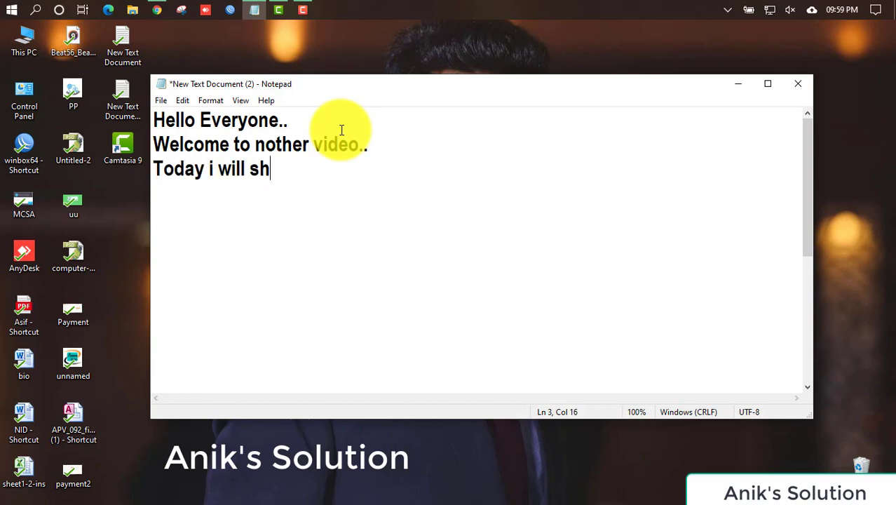
pyautogui.write('ow how to')
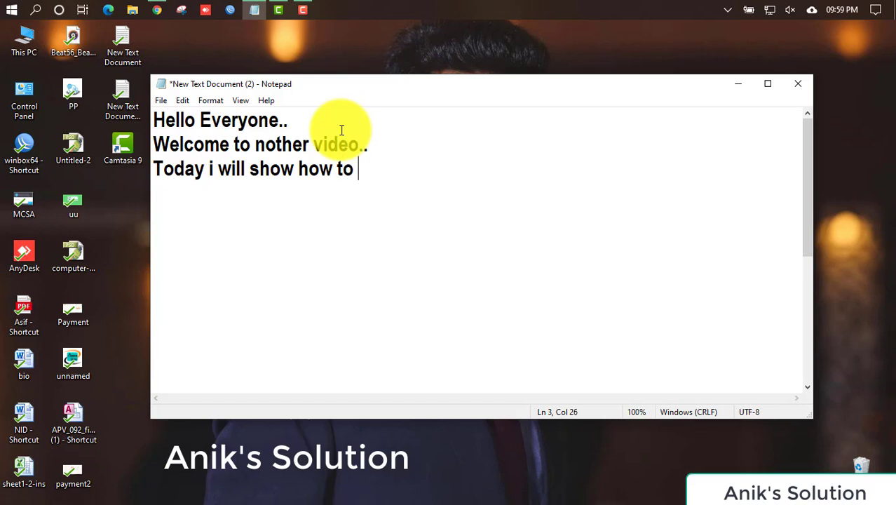
pyautogui.write(' auto backup ')
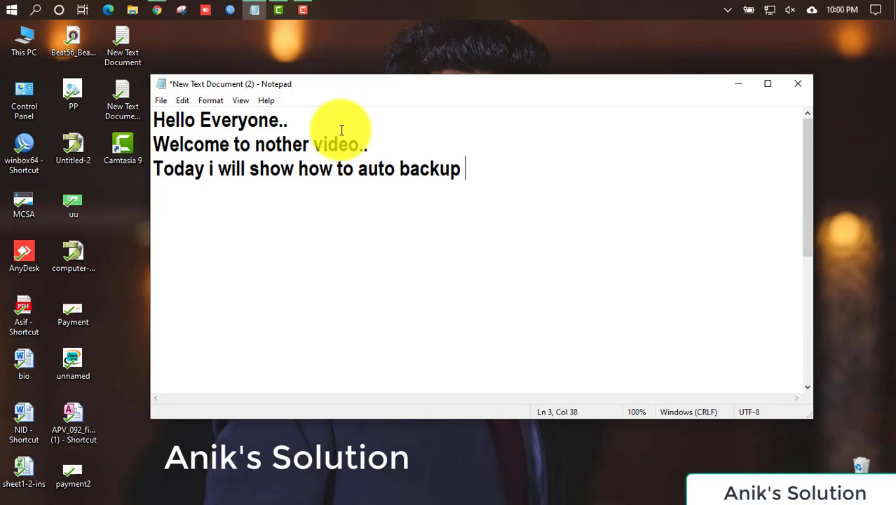
pyautogui.write('m')
pyautogui.press('BackSpace')
pyautogui.press('BackSpace')
pyautogui.write('im m')
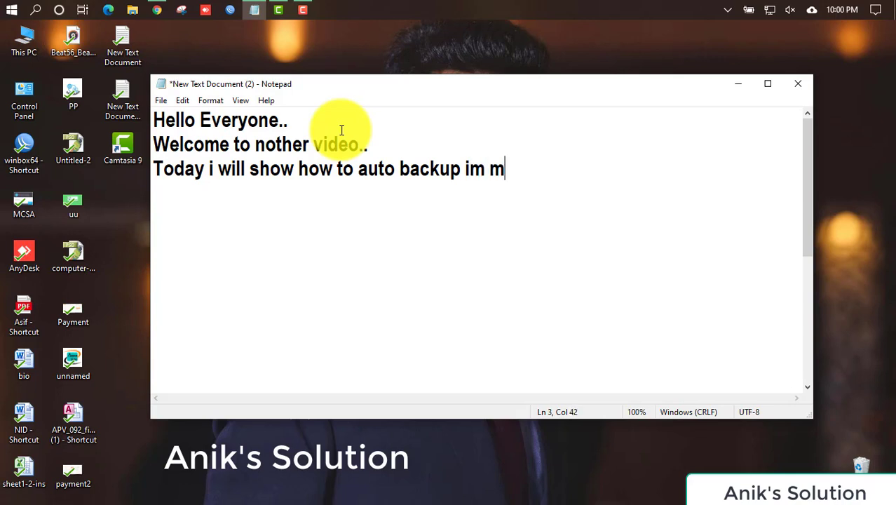
pyautogui.write('ikrotik router')
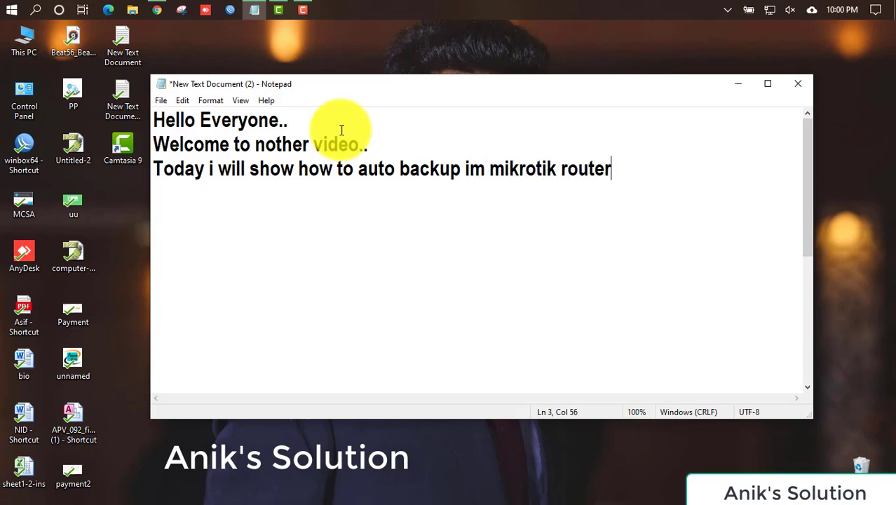
pyautogui.write(' and s')
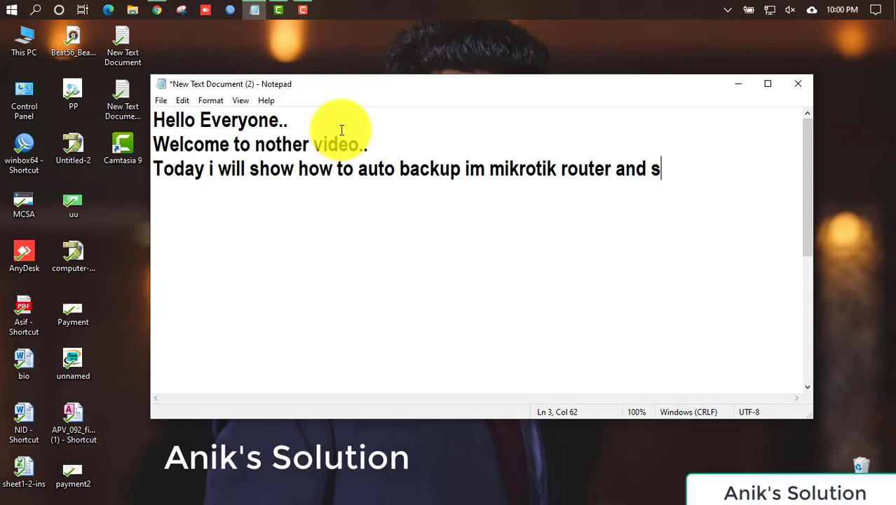
pyautogui.write('end it ')
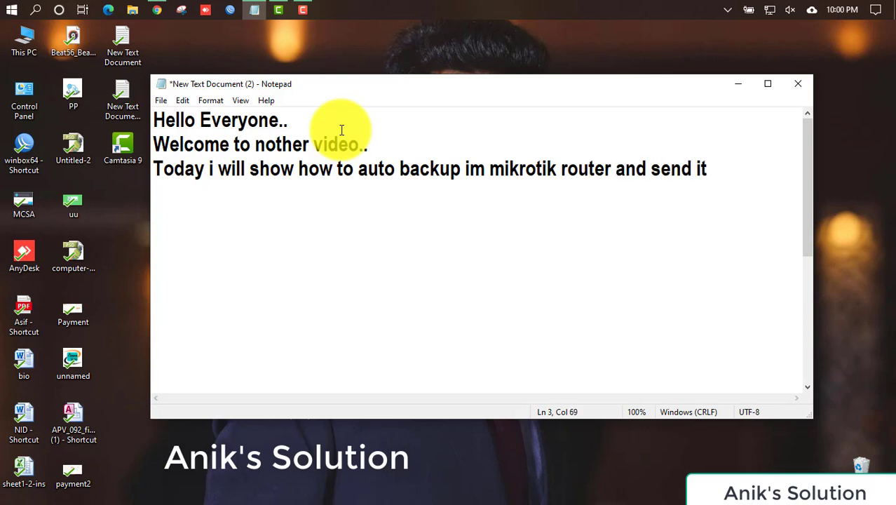
pyautogui.write('your')
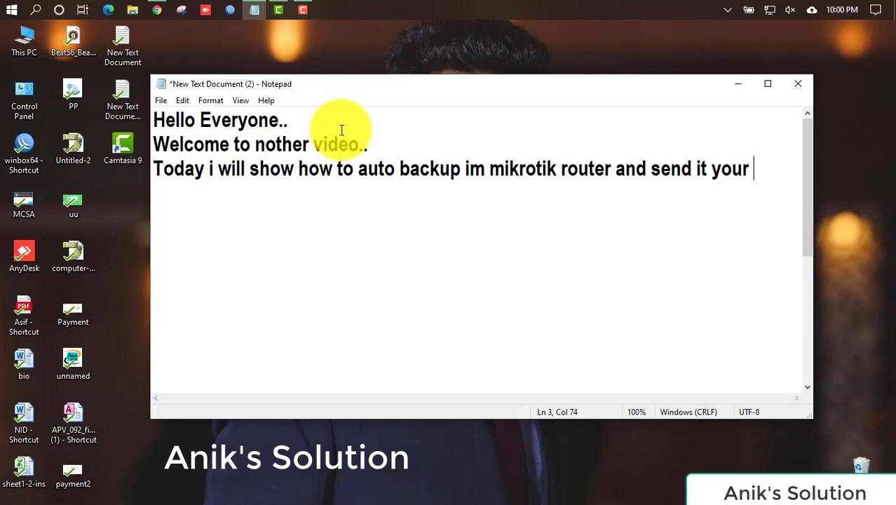
# Step: Continue the sentence with "and send it your", ending on a new line with "Personal E-mail..."
pyautogui.press('Return')
pyautogui.write('Per')
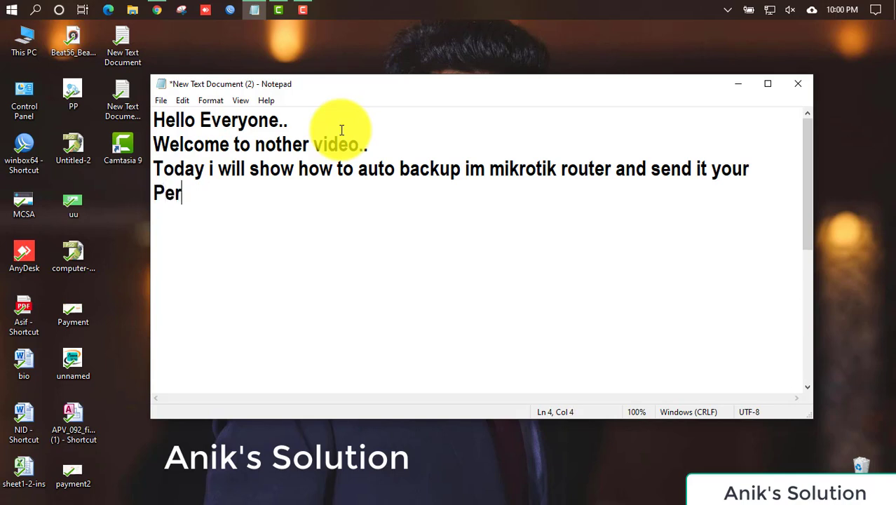
pyautogui.write('sonal ')
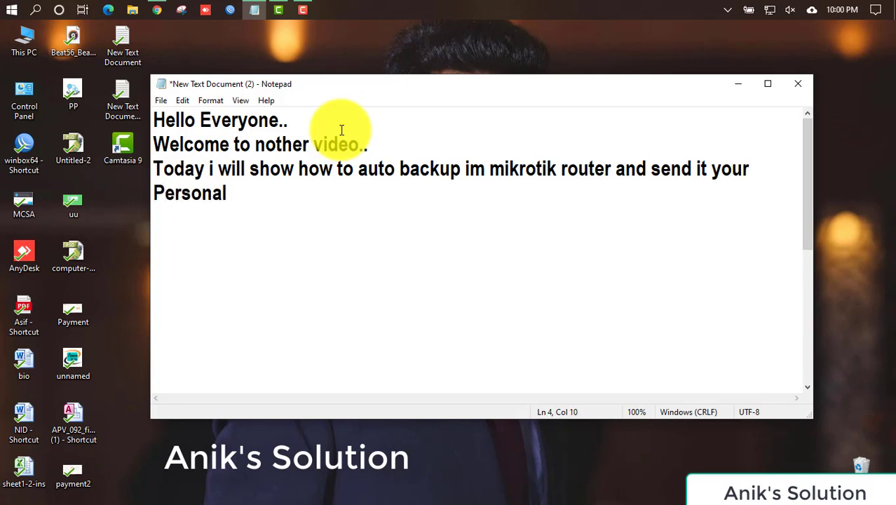
pyautogui.write('E-mail')
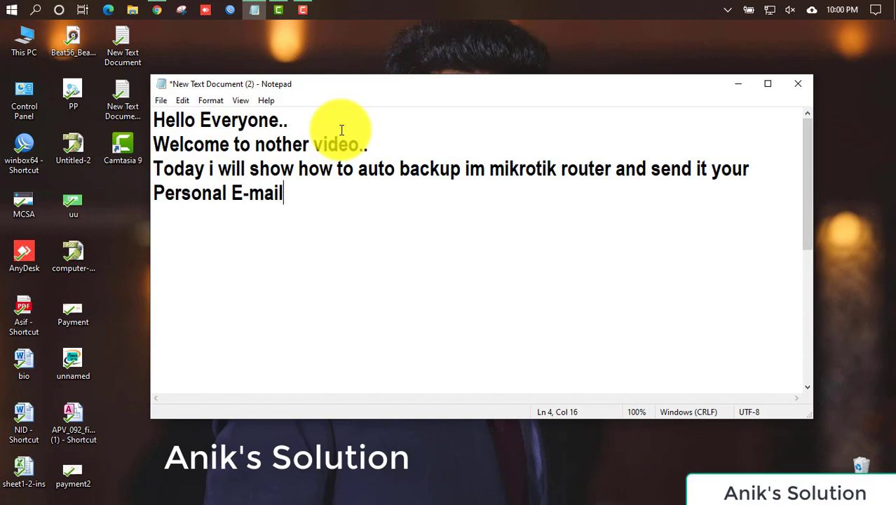
pyautogui.write('...')
# Step: Add "So lets do it..." to the note, separated from the text above by a blank line
pyautogui.press('Return')
pyautogui.press('Return')
pyautogui.write('So')
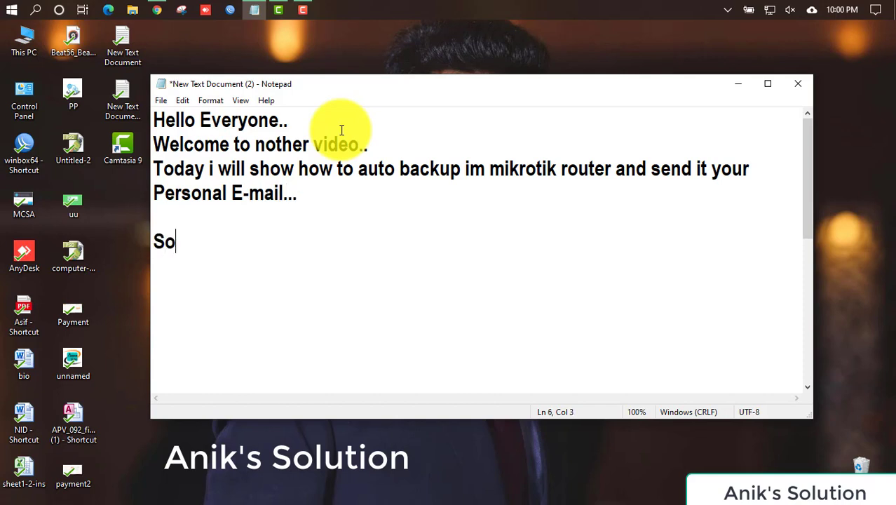
pyautogui.write(' lets')
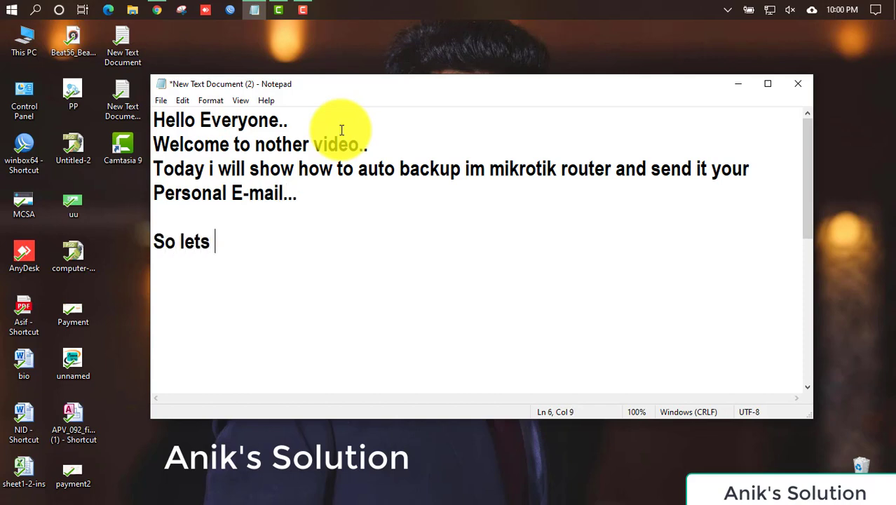
pyautogui.write(' do it')
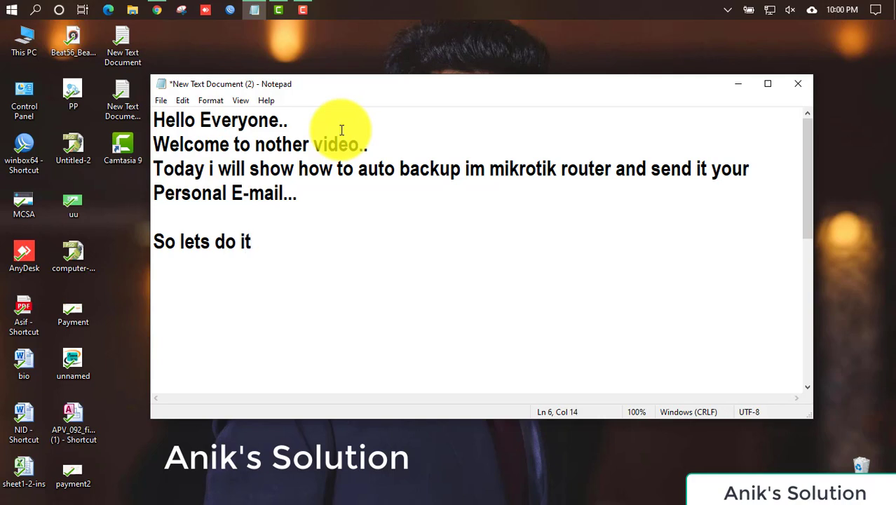
pyautogui.write('...')
# Step: Add "Please subscribe my Channel for more video..." after a blank line, followed by two line breaks
pyautogui.press('Return')
pyautogui.press('Return')
pyautogui.write('Pl')
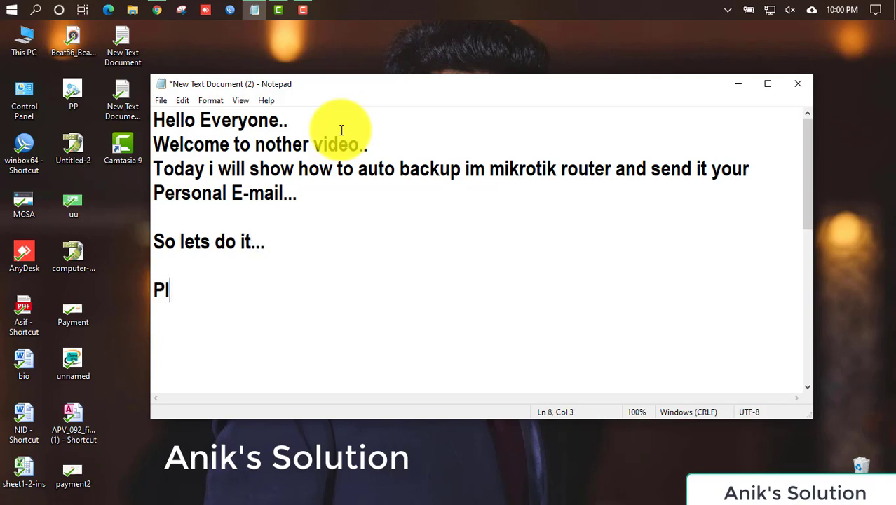
pyautogui.write('ease su')
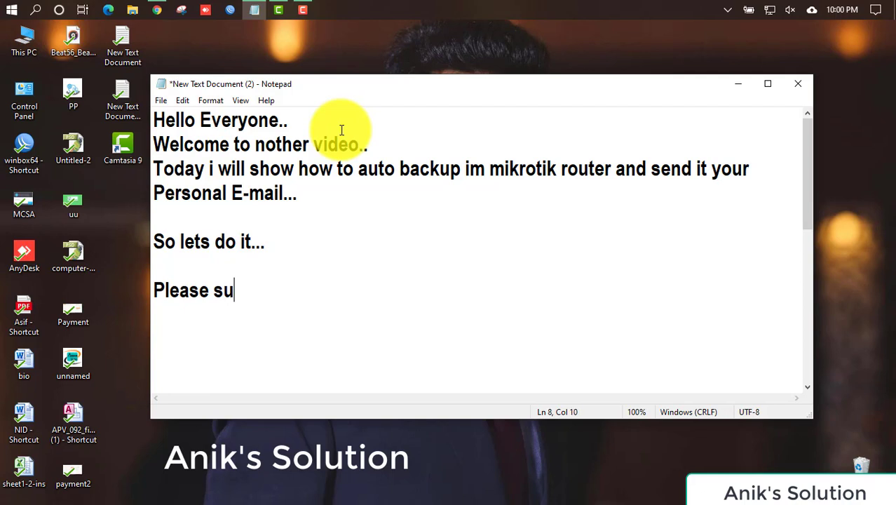
pyautogui.write('bscri')
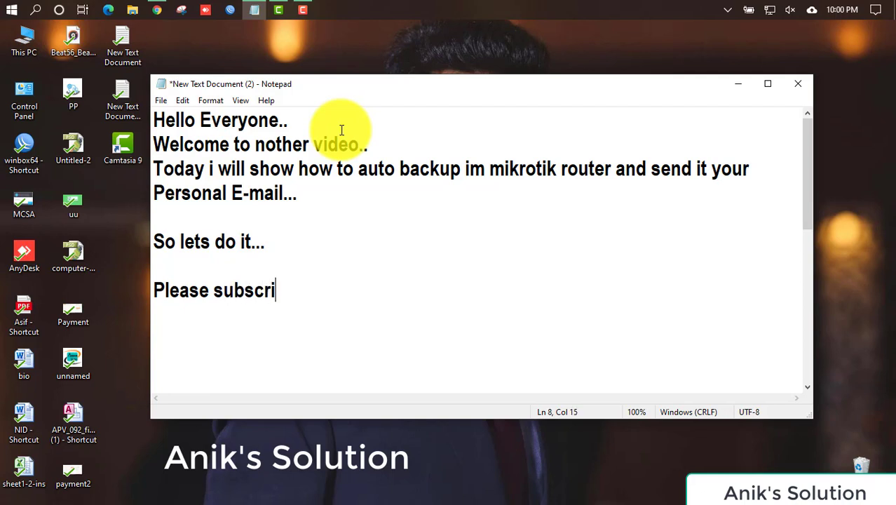
pyautogui.write('be my ')
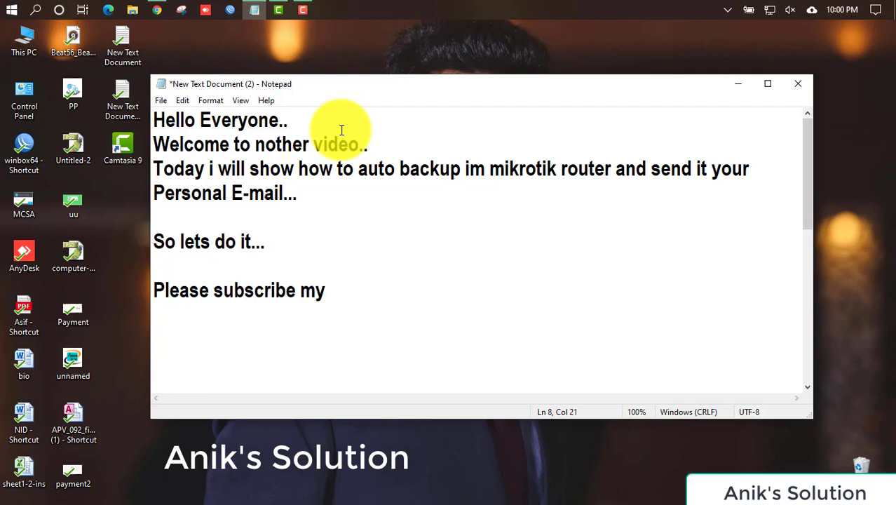
pyautogui.write('Channel')
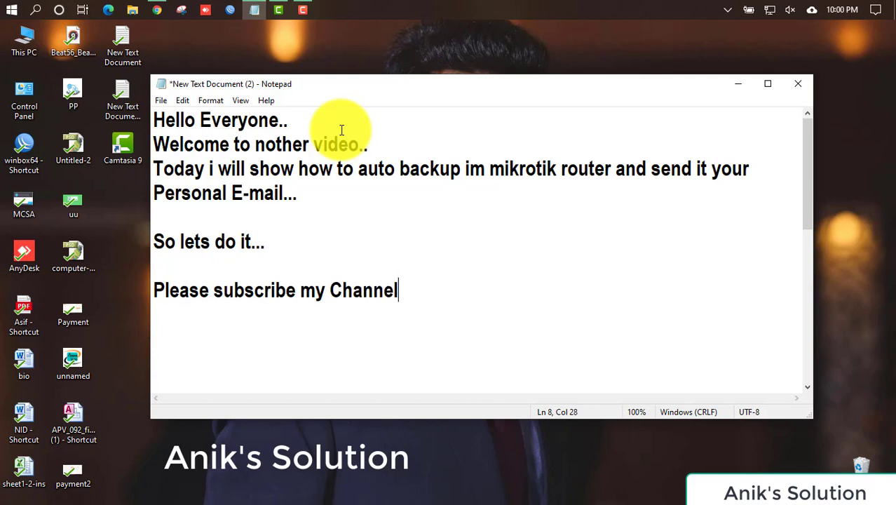
pyautogui.write(' for more video')
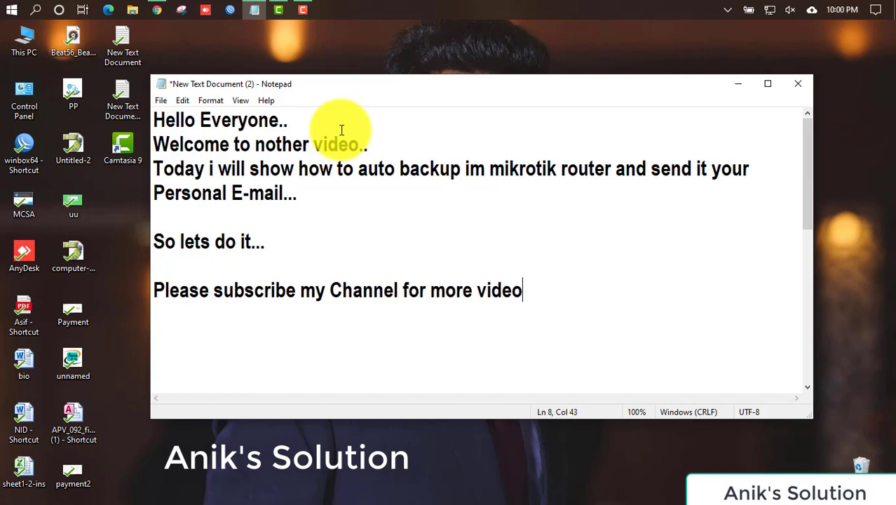
pyautogui.write('...')
pyautogui.press('Return')
pyautogui.press('Return')
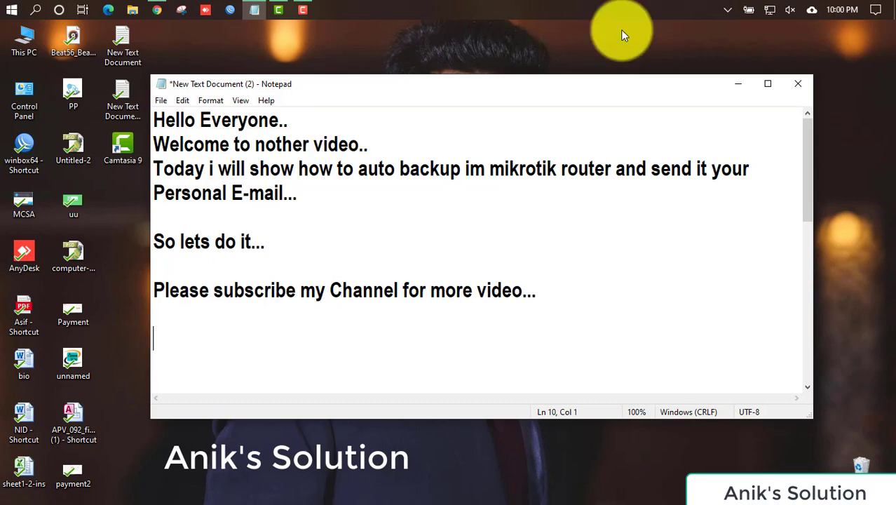
# Step: Minimize the note, switch to WinBox and connect to the router at 192.168.0.1 as admin
pyautogui.click(738, 83)
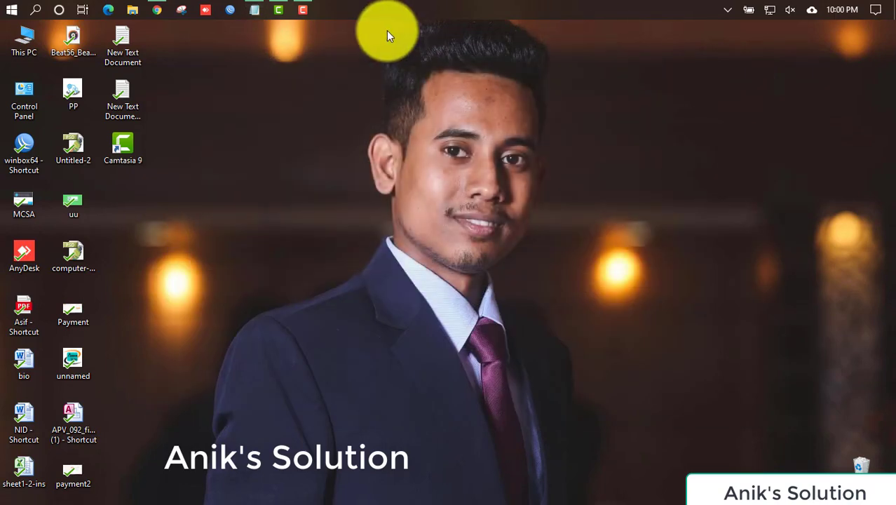
pyautogui.click(233, 9)
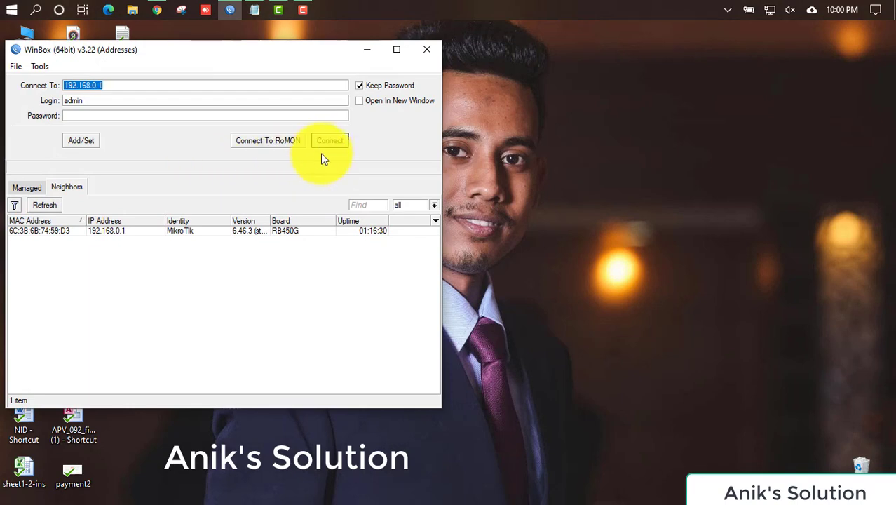
pyautogui.click(327, 143)
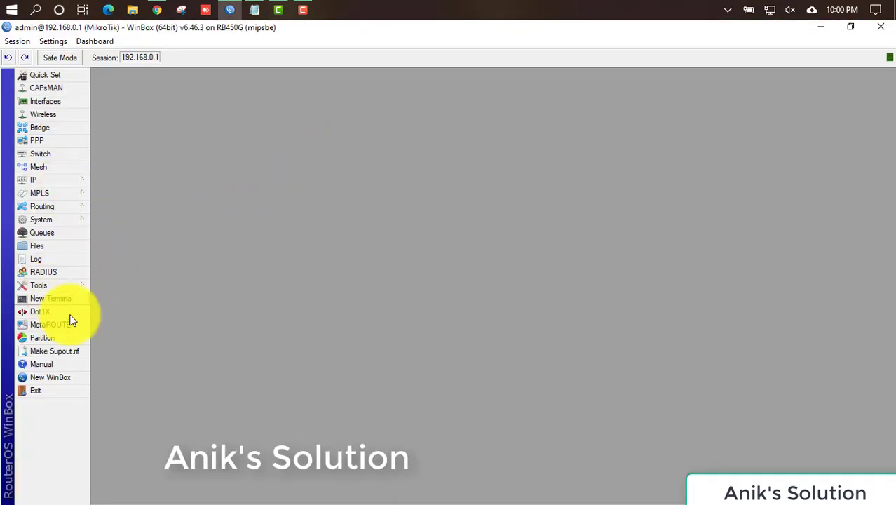
# Step: Open the router's Email Settings and move the window aside to free the middle of the workspace
pyautogui.click(53, 288)
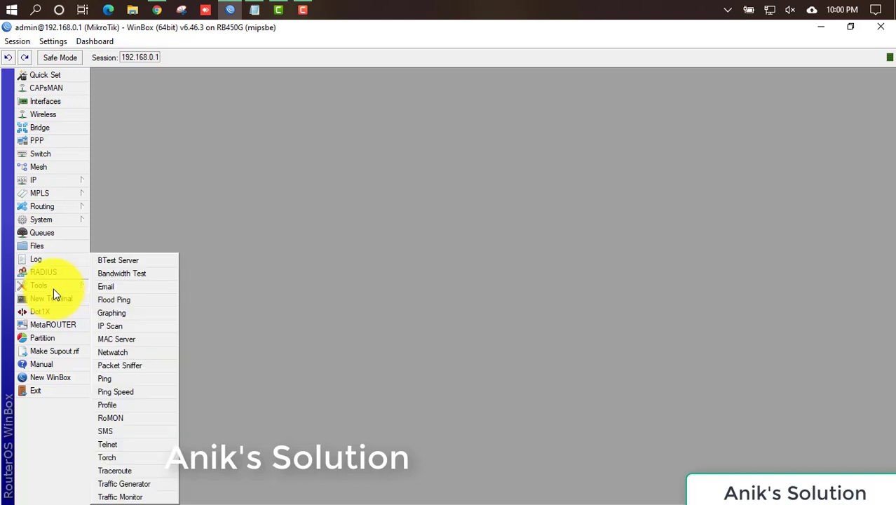
pyautogui.click(139, 287)
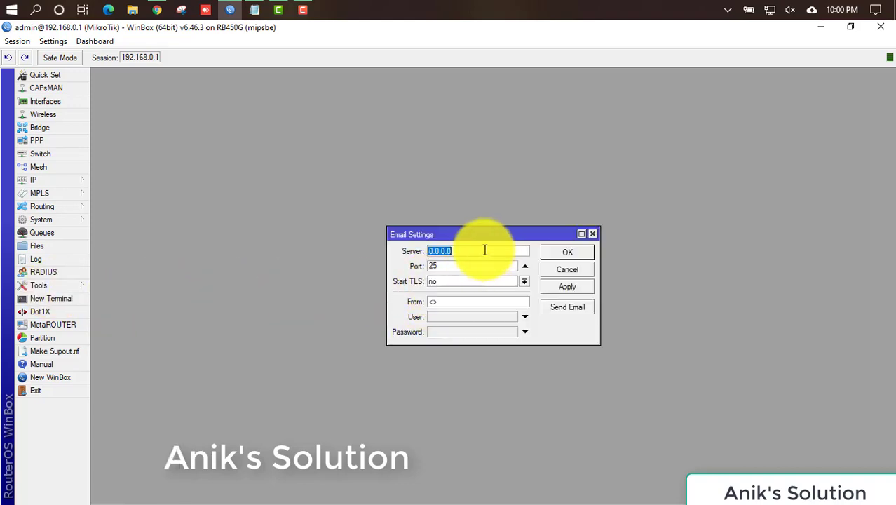
pyautogui.moveTo(475, 237); pyautogui.dragTo(658, 169)
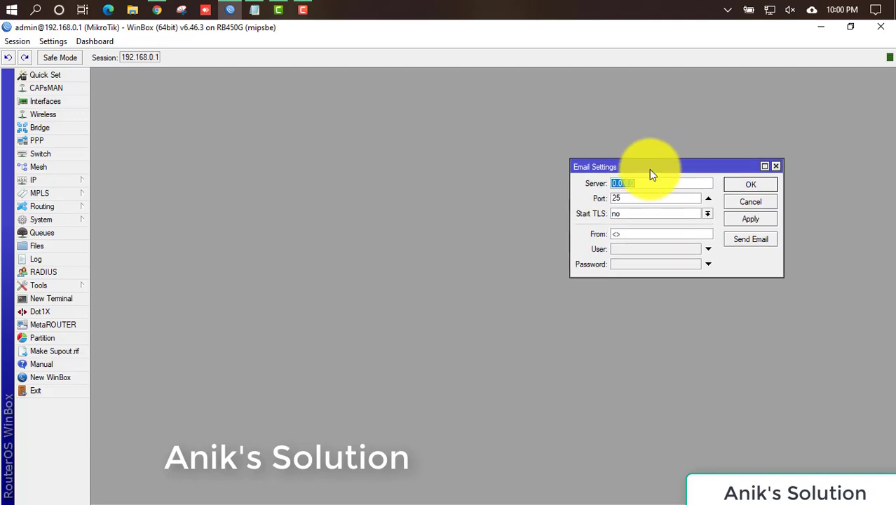
# Step: Open a new terminal beside the Email Settings, ping smtp.gmail.com and stop the ping after a few replies
pyautogui.click(71, 300)
pyautogui.moveTo(381, 175); pyautogui.dragTo(242, 154)
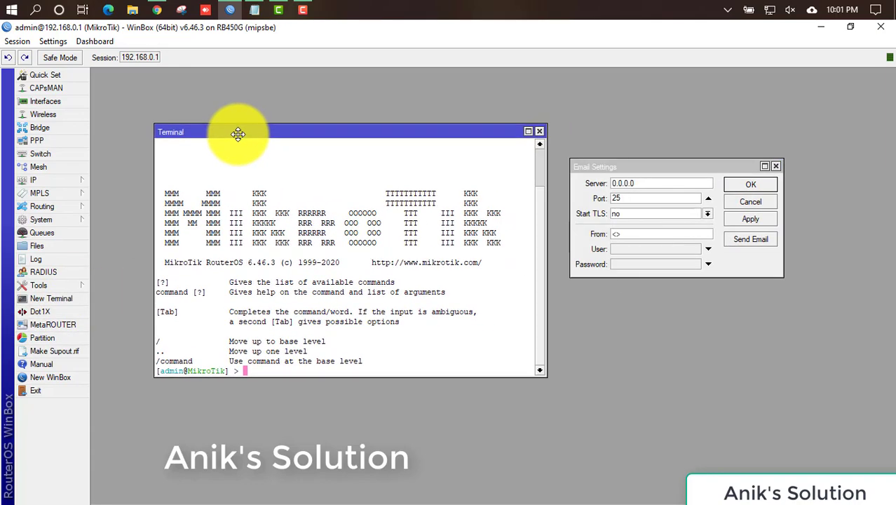
pyautogui.write('ping ')
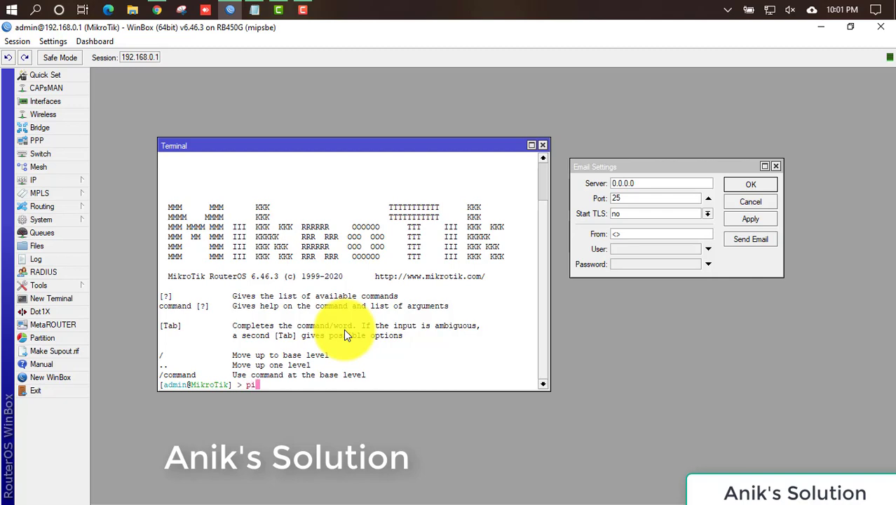
pyautogui.write('smtp.gmail.com')
pyautogui.press('Return')
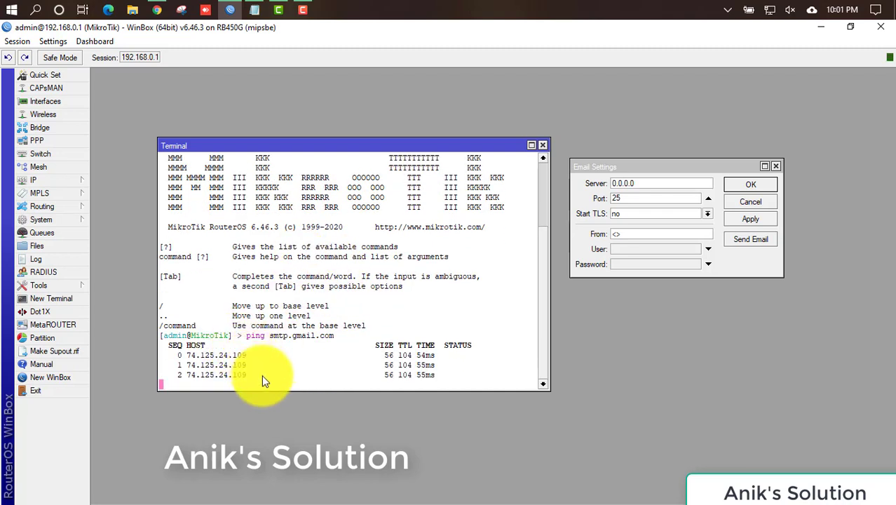
pyautogui.hotkey('ctrl', 'c')
# Step: Copy the address 74.125.24.109 from the ping output into the email Server field, and set port 587 and Start TLS to yes
pyautogui.moveTo(186, 326); pyautogui.dragTo(250, 331)
pyautogui.rightClick(250, 330)
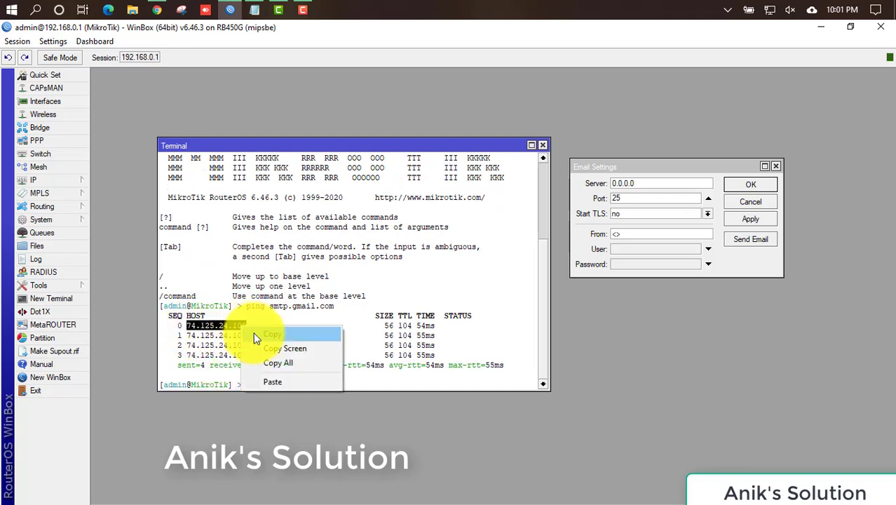
pyautogui.click(261, 333)
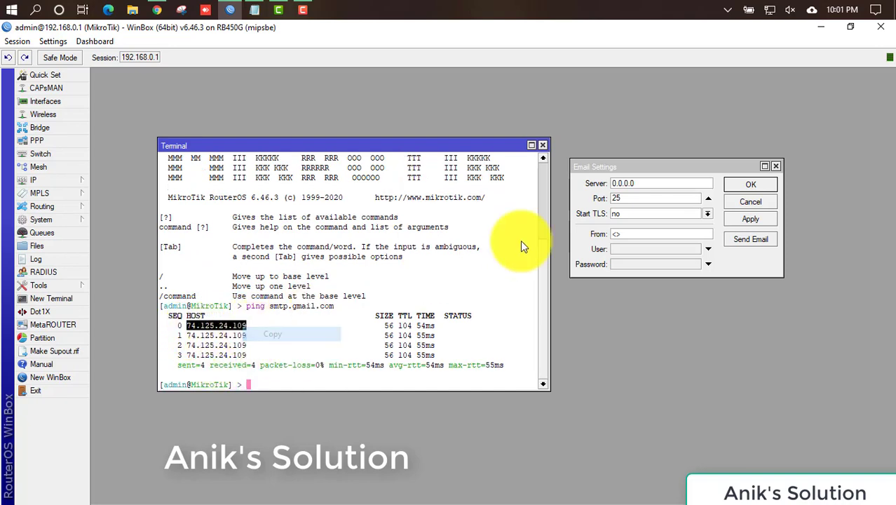
pyautogui.click(684, 183)
pyautogui.hotkey('ctrl', 'a')
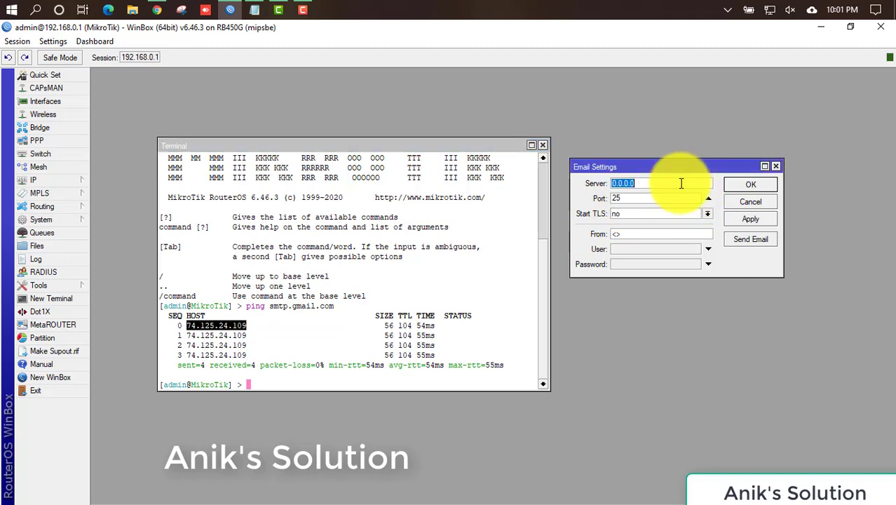
pyautogui.hotkey('ctrl', 'v')
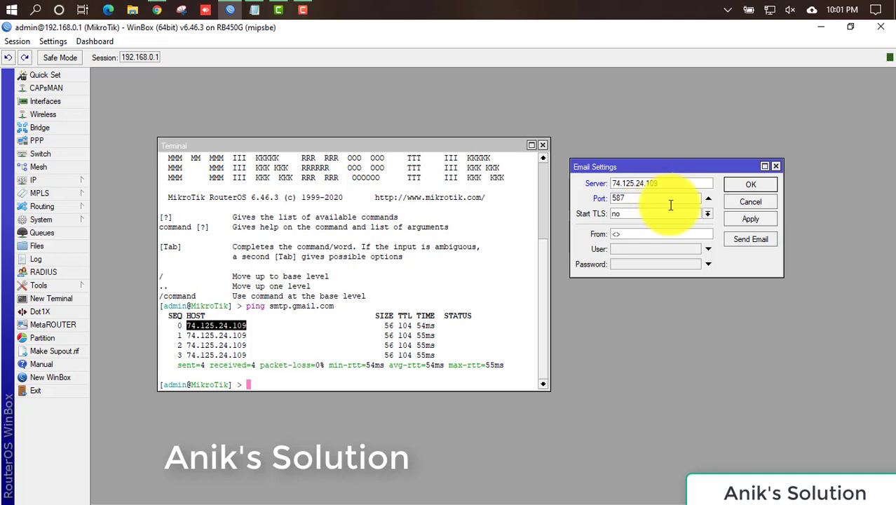
pyautogui.click(707, 215)
pyautogui.click(678, 240)
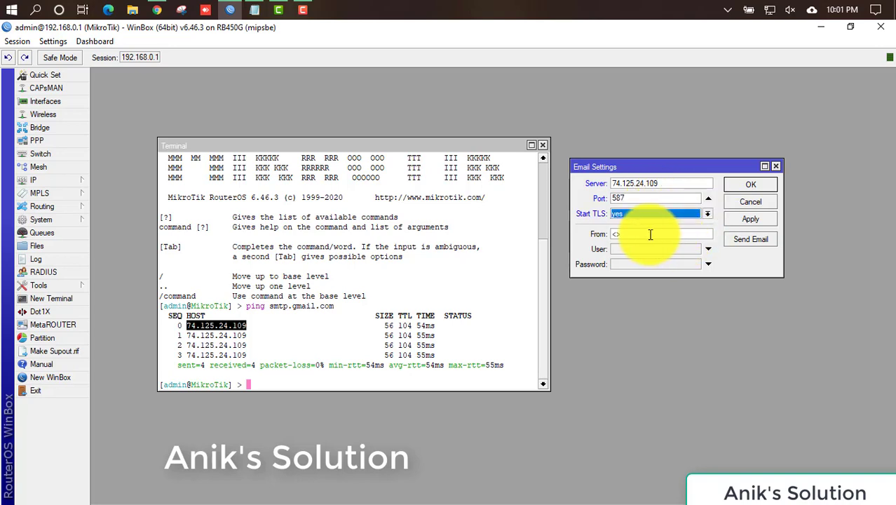
# Step: Enter the sender's e-mail address as both From and User in the Email Settings, and fill in the e-mail account password
pyautogui.click(648, 234)
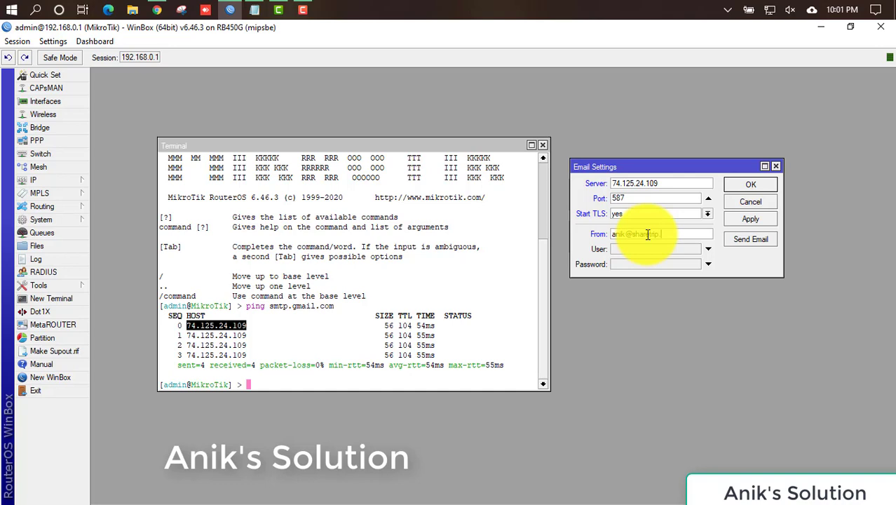
pyautogui.doubleClick(648, 234)
pyautogui.click(646, 250)
pyautogui.hotkey('ctrl', 'v')
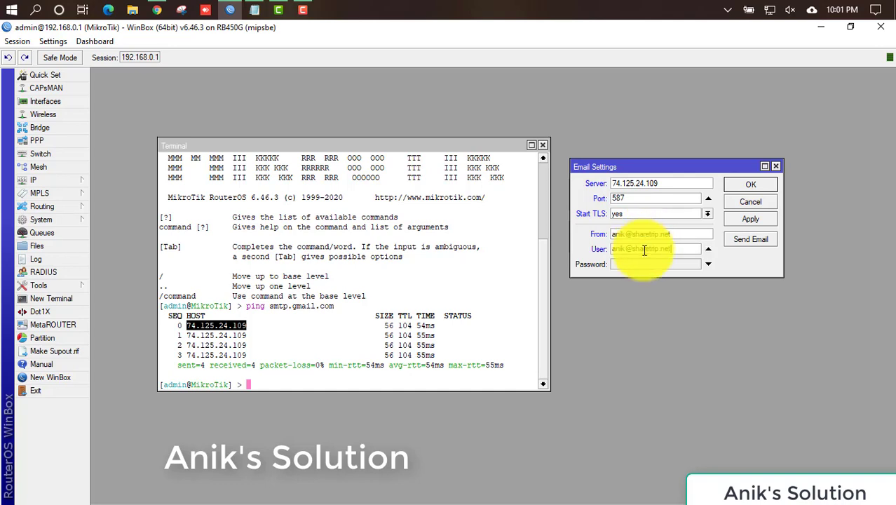
pyautogui.click(644, 264)
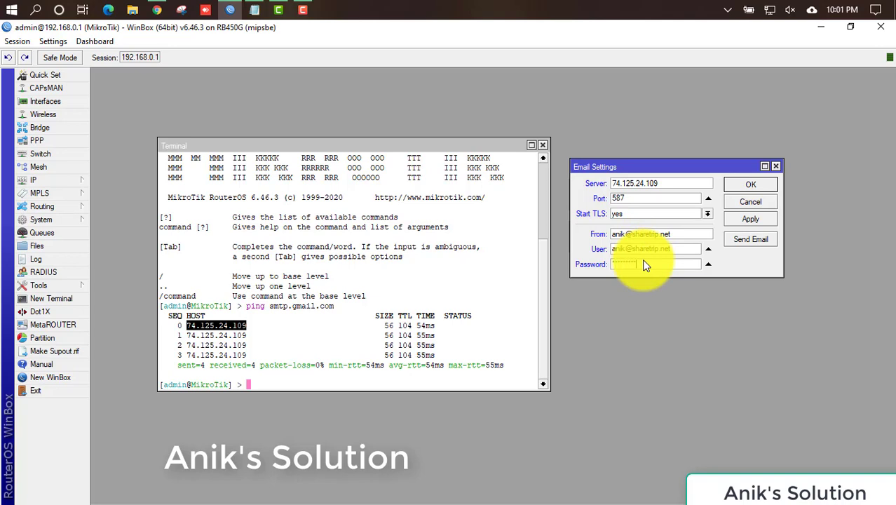
# Step: Switch to the Notepad note and add the line "User id is your email and password is your Email password...." below the subscribe line
pyautogui.click(255, 7)
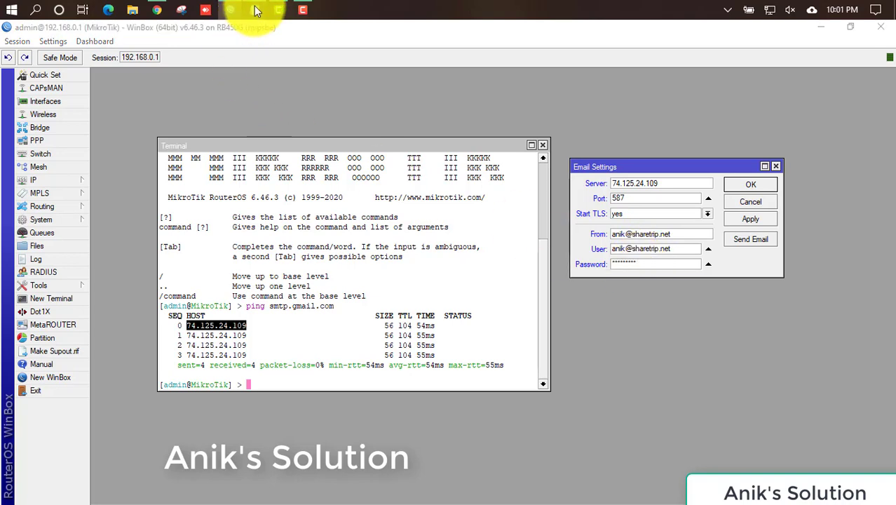
pyautogui.click(547, 293)
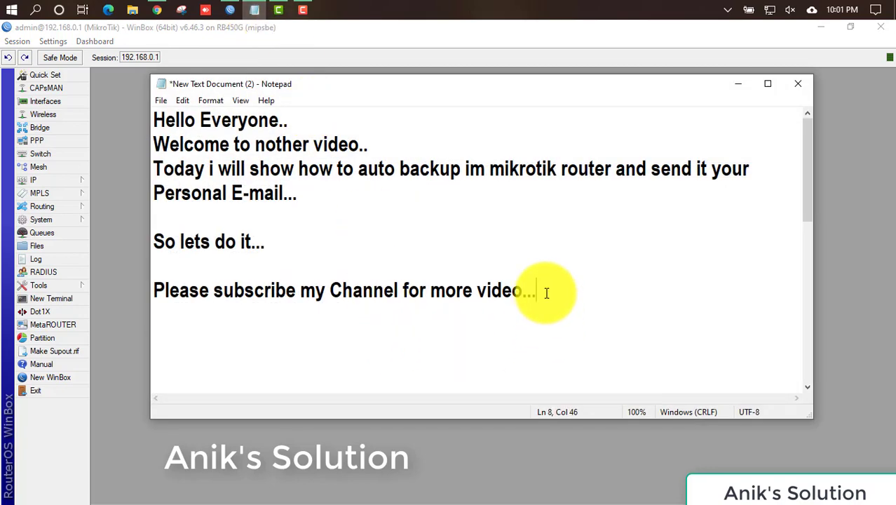
pyautogui.press('Return')
pyautogui.write('User')
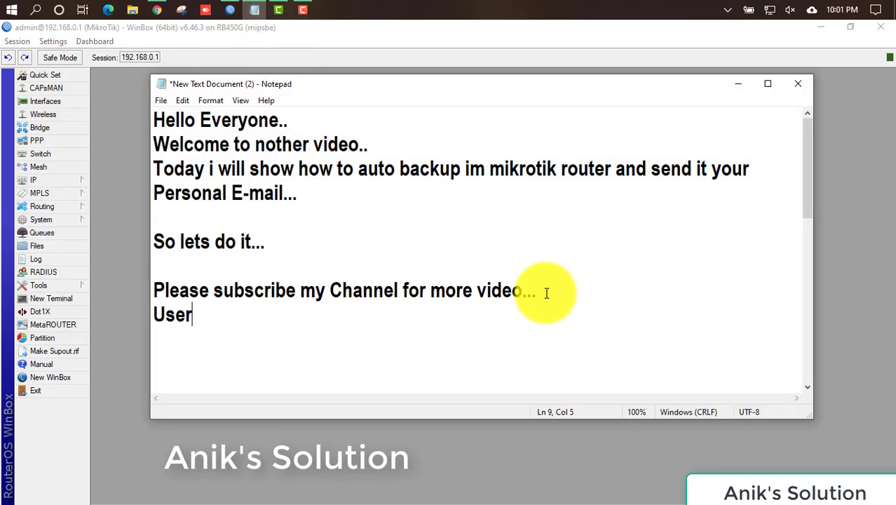
pyautogui.write(' id is your ')
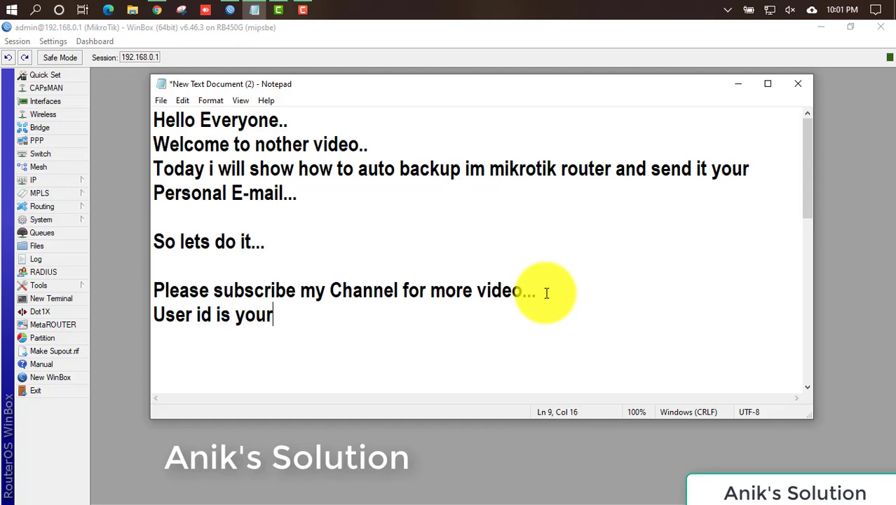
pyautogui.write('emai')
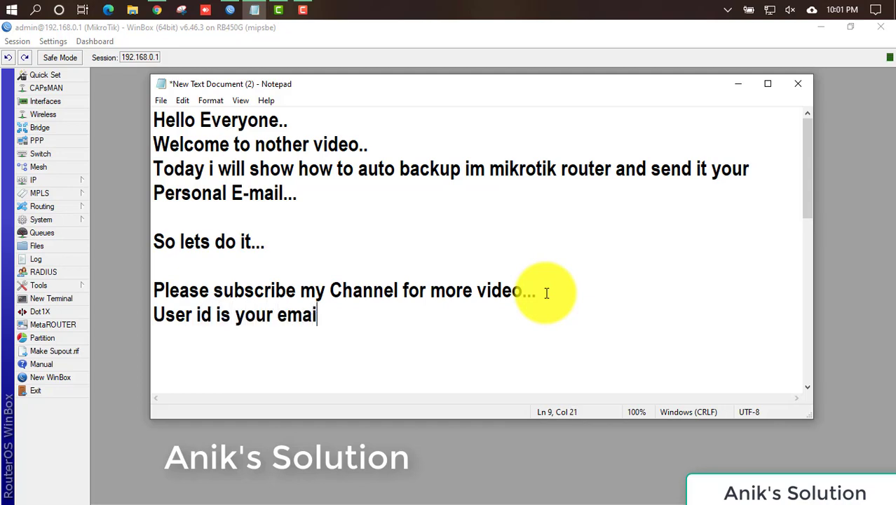
pyautogui.write('l and ')
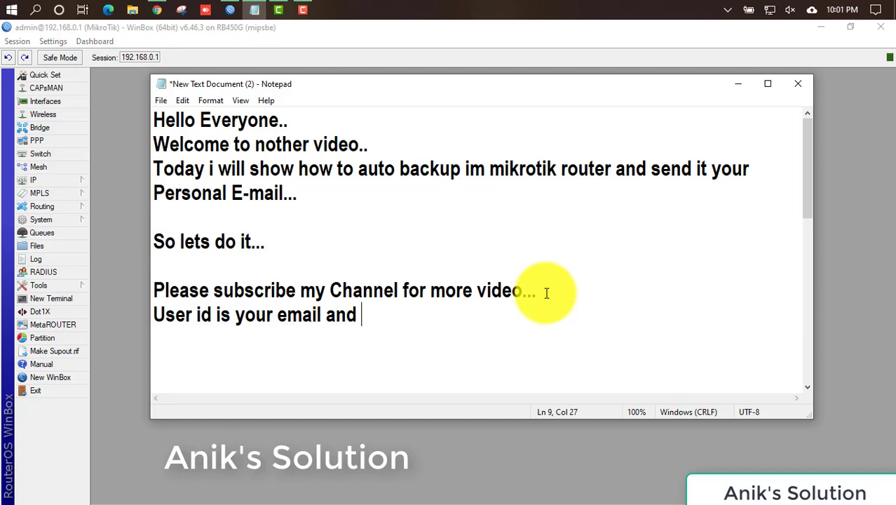
pyautogui.write('password')
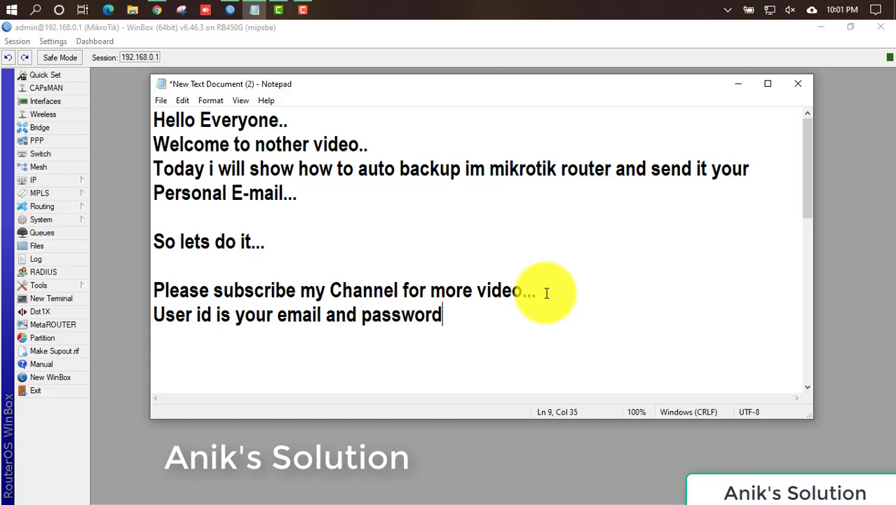
pyautogui.write(' is your')
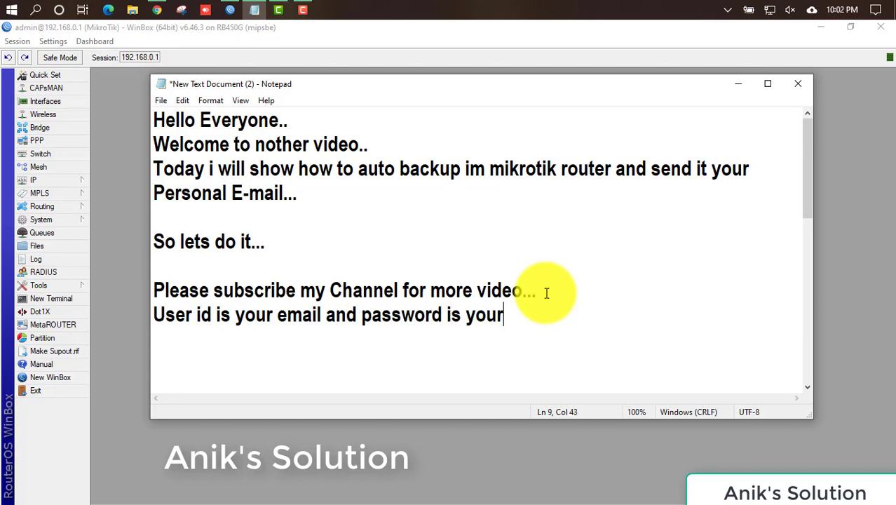
pyautogui.write(' Email password')
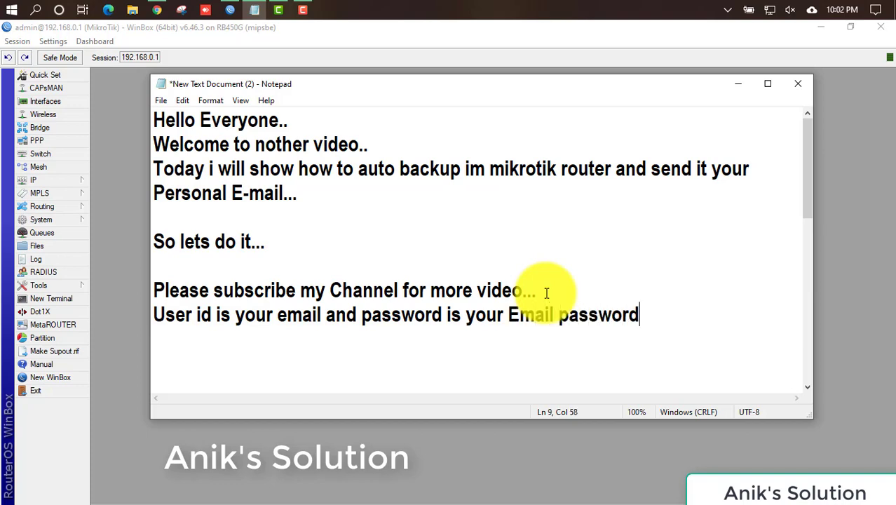
pyautogui.write('....')
pyautogui.press('Return')
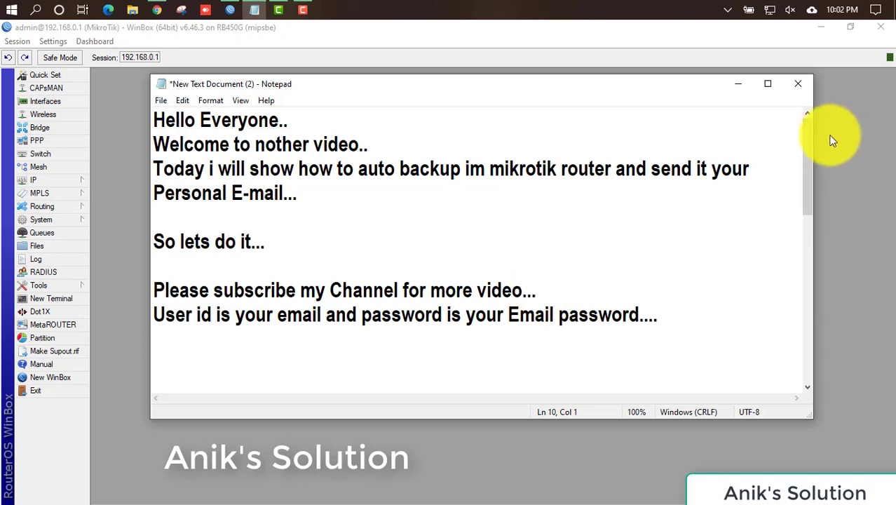
# Step: Minimize the note to return to WinBox, save the Email Settings and close the terminal
pyautogui.click(733, 87)
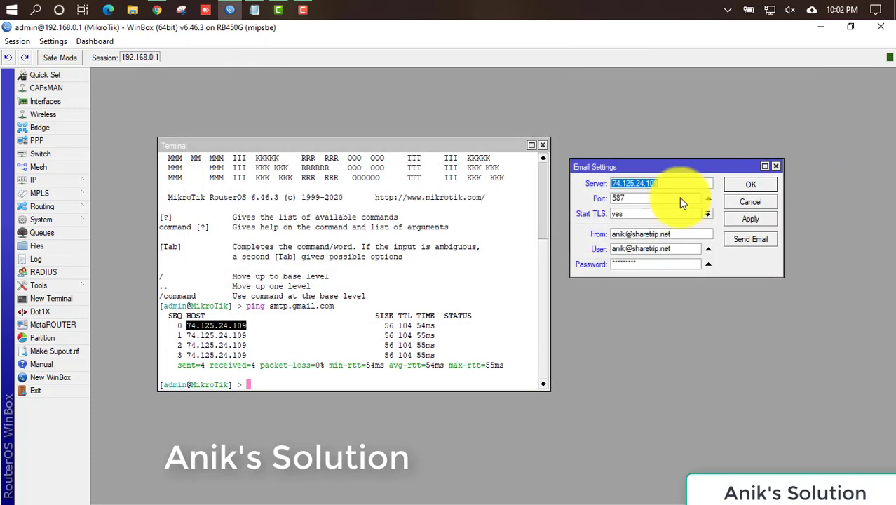
pyautogui.click(749, 187)
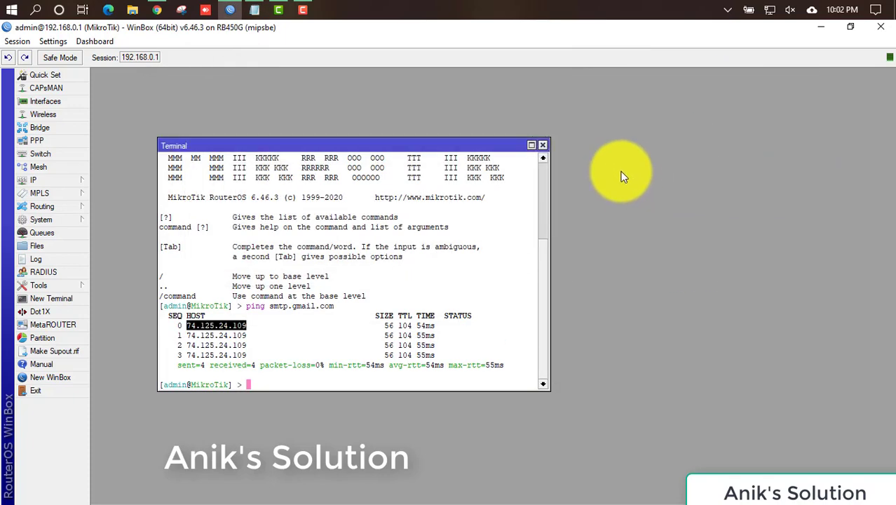
pyautogui.click(541, 144)
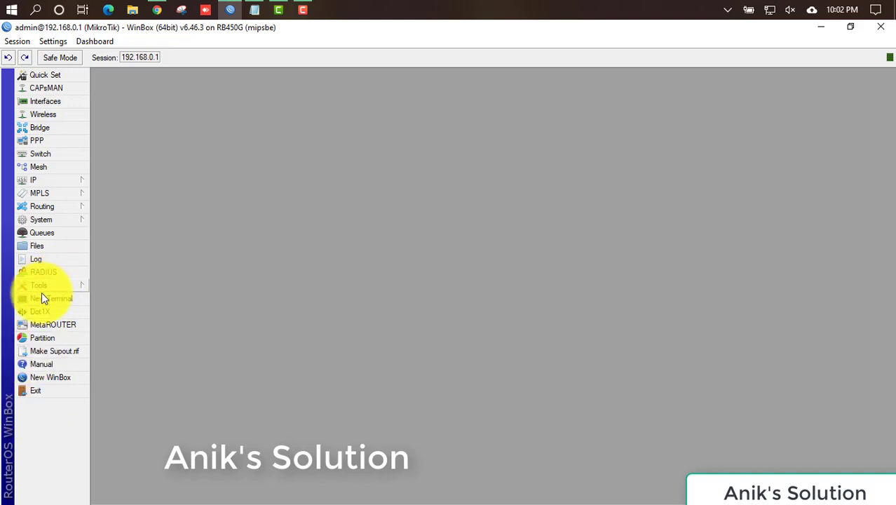
# Step: Start a new system script named MikrotikBackup and exclude the romon and dude policies
pyautogui.click(49, 220)
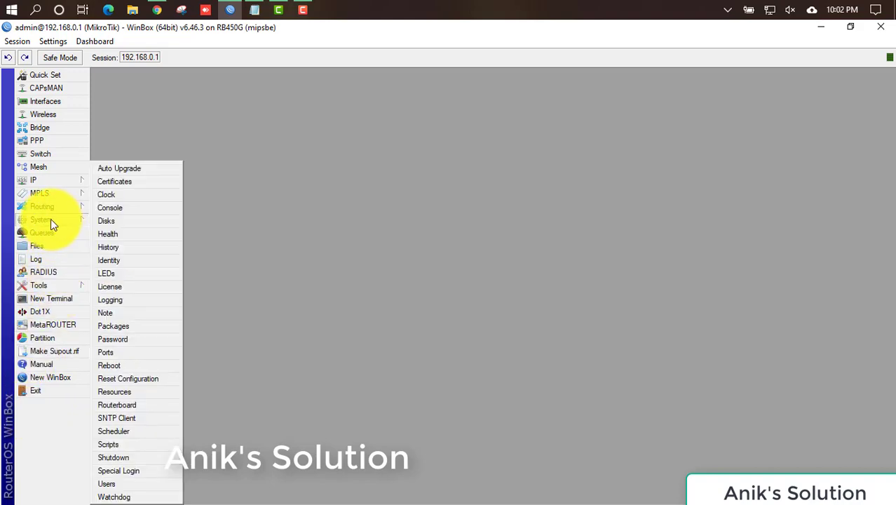
pyautogui.click(124, 443)
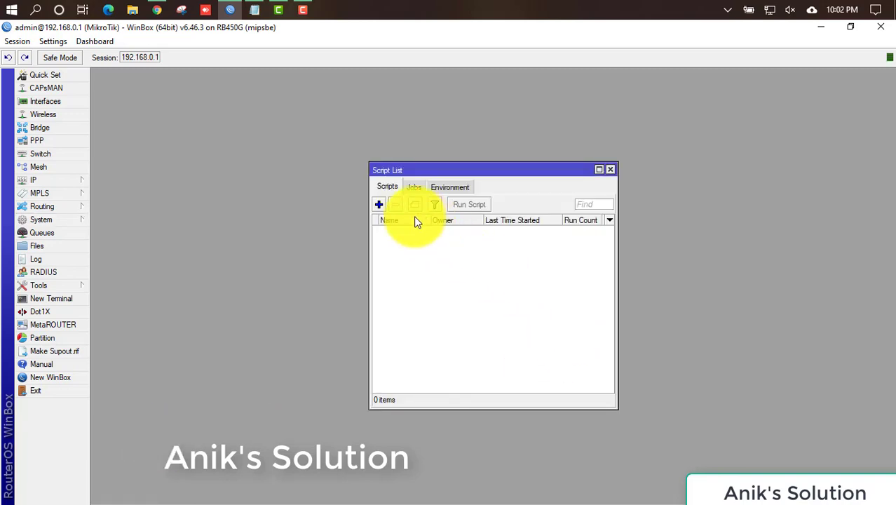
pyautogui.click(379, 206)
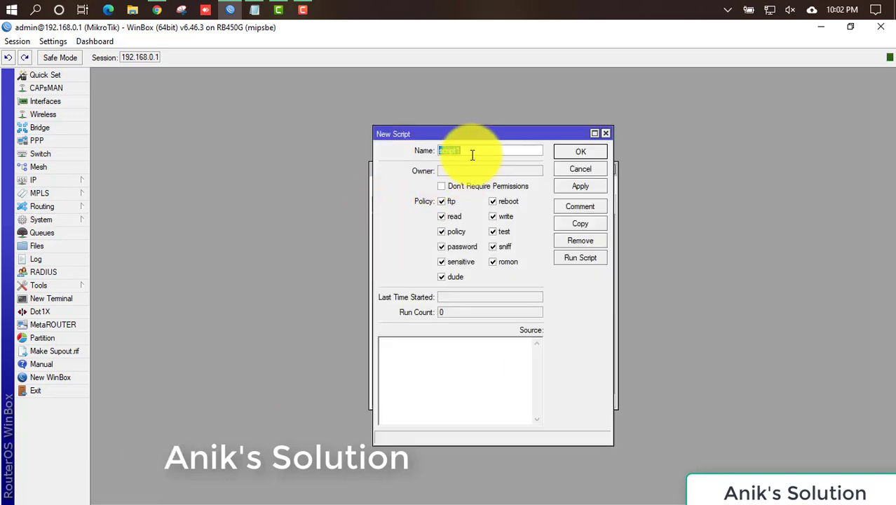
pyautogui.write('MikrotikBackup')
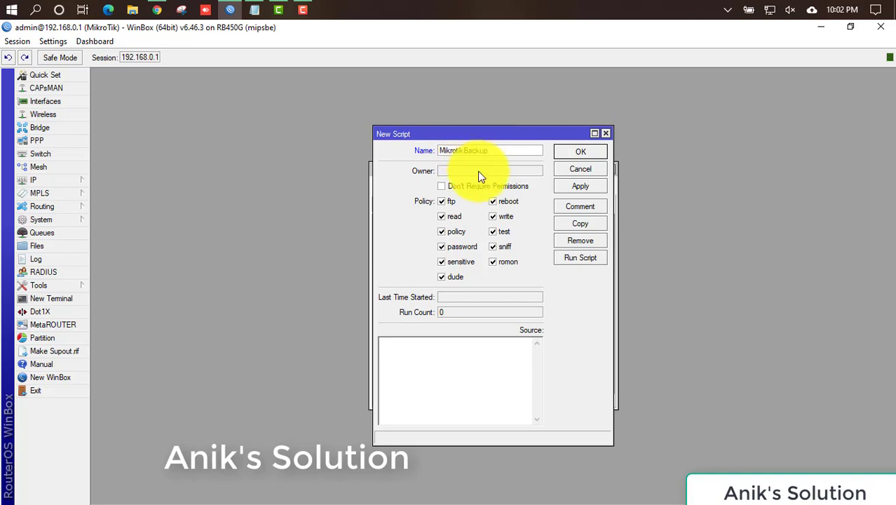
pyautogui.click(509, 261)
pyautogui.click(449, 278)
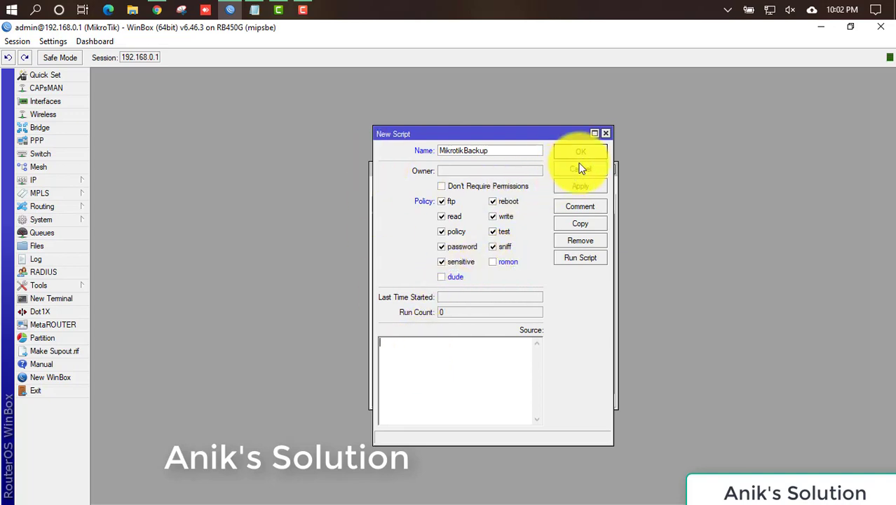
# Step: Copy all backup commands from the desktop file New Text Document into the source of the new WinBox script
pyautogui.click(822, 26)
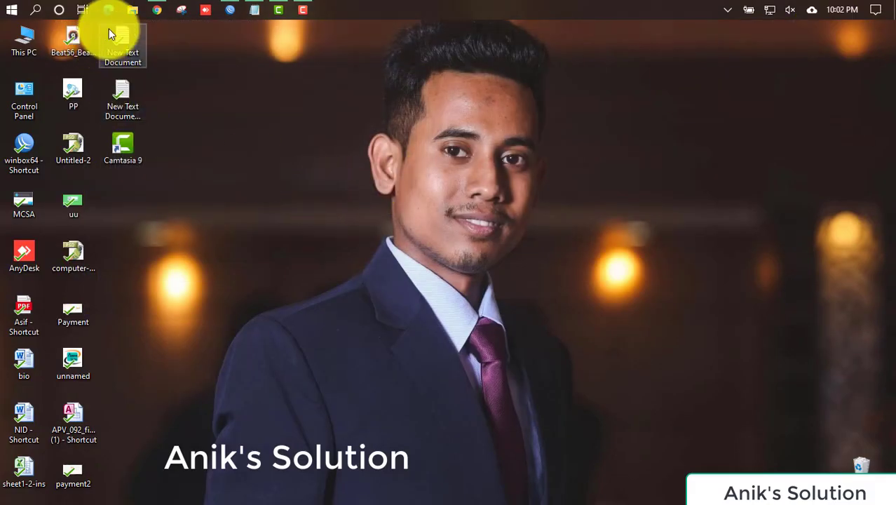
pyautogui.doubleClick(127, 43)
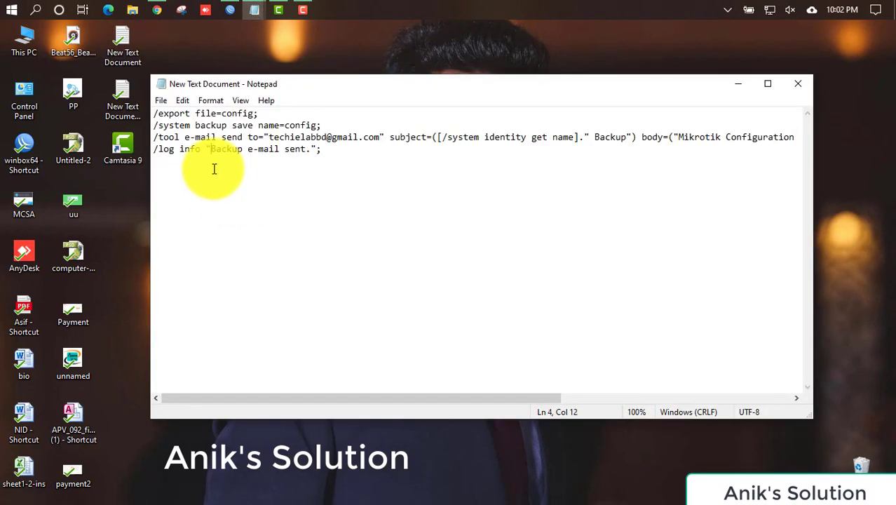
pyautogui.hotkey('ctrl', 'a')
pyautogui.hotkey('ctrl', 'c')
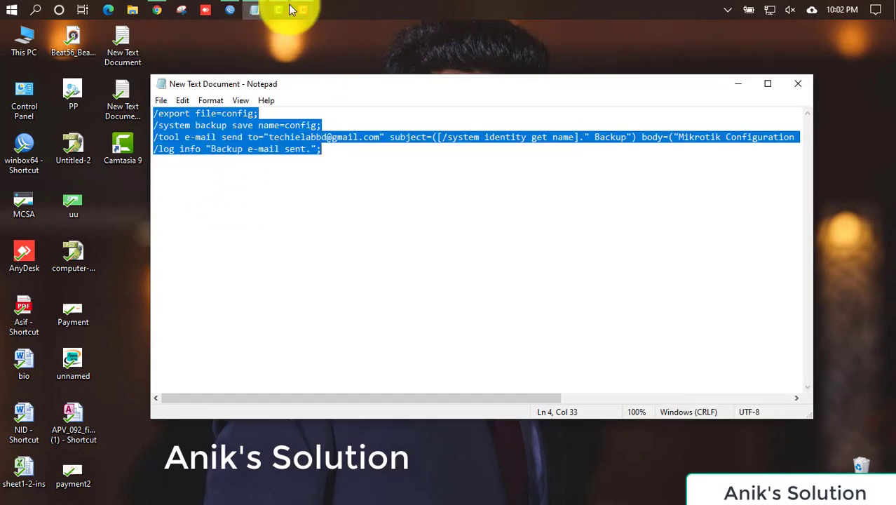
pyautogui.click(230, 10)
pyautogui.click(403, 359)
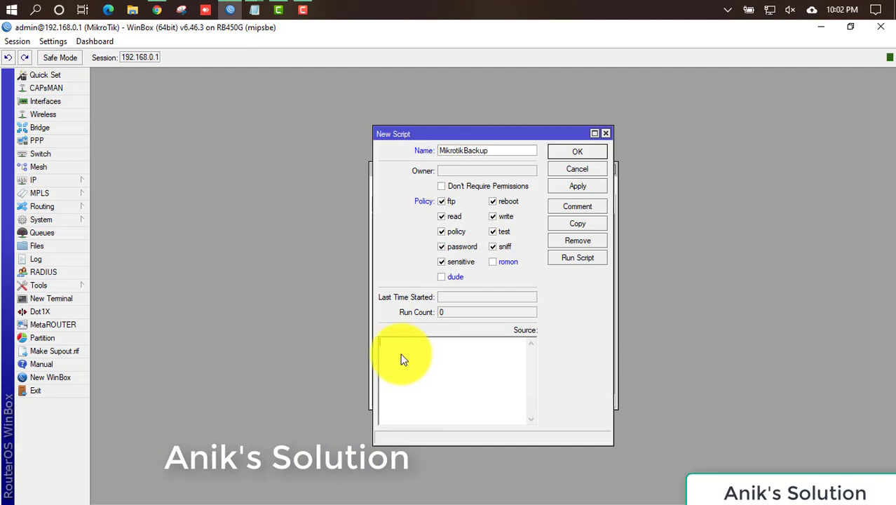
pyautogui.hotkey('ctrl', 'v')
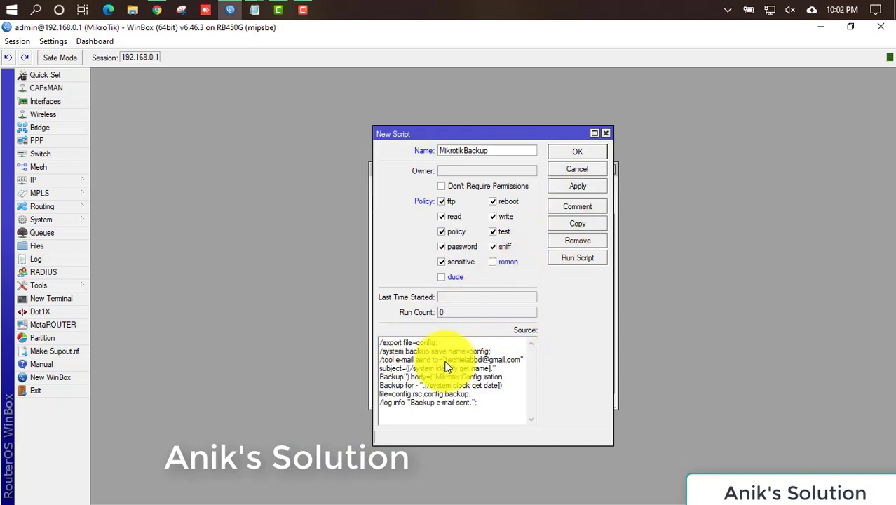
# Step: Replace the recipient in the script's e-mail send command with the personal e-mail address
pyautogui.moveTo(446, 360); pyautogui.dragTo(521, 360)
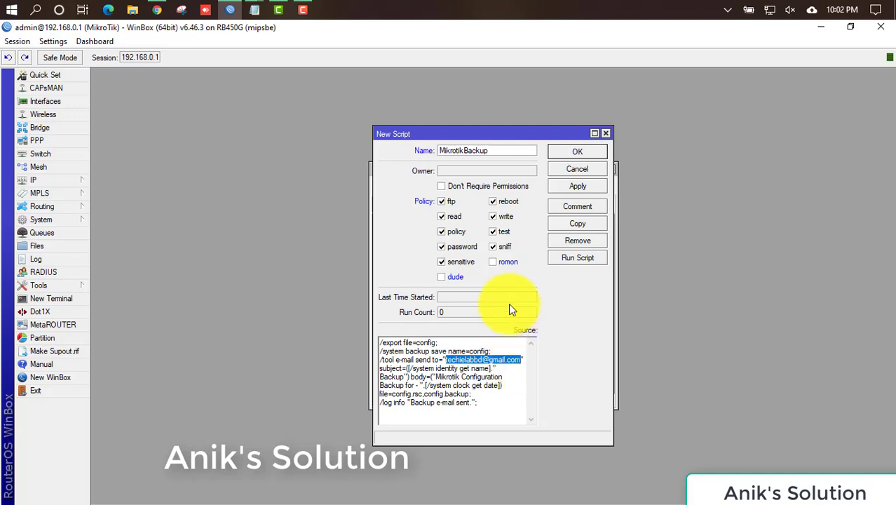
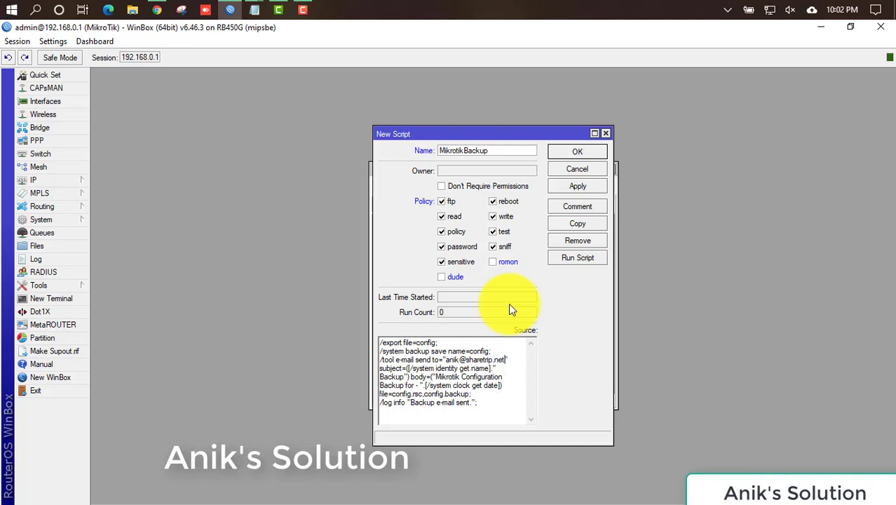
pyautogui.click(579, 259)
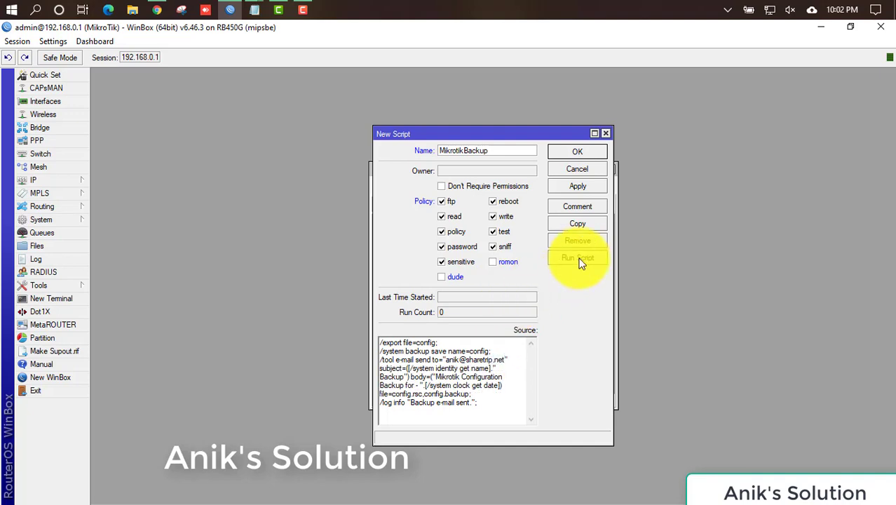
# Step: Save the MikrotikBackup script and close the New Text Document file holding the source commands
pyautogui.click(575, 153)
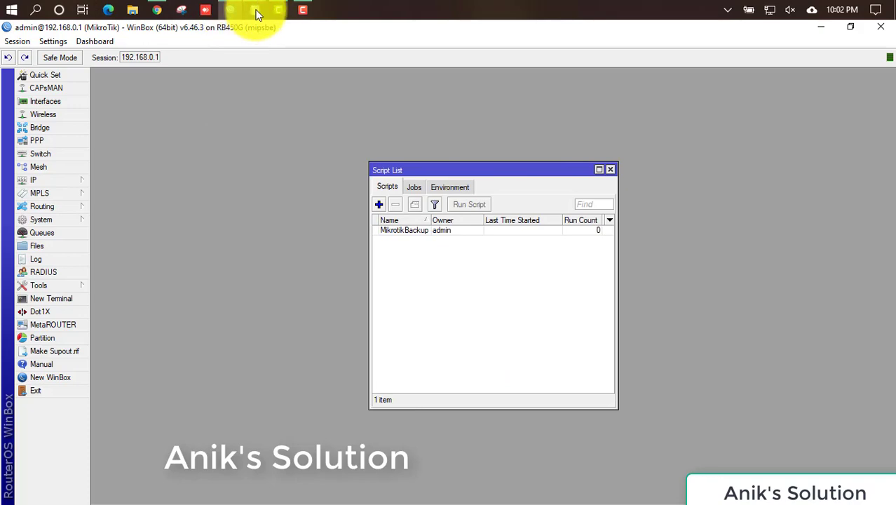
pyautogui.moveTo(255, 10)
pyautogui.click(292, 46)
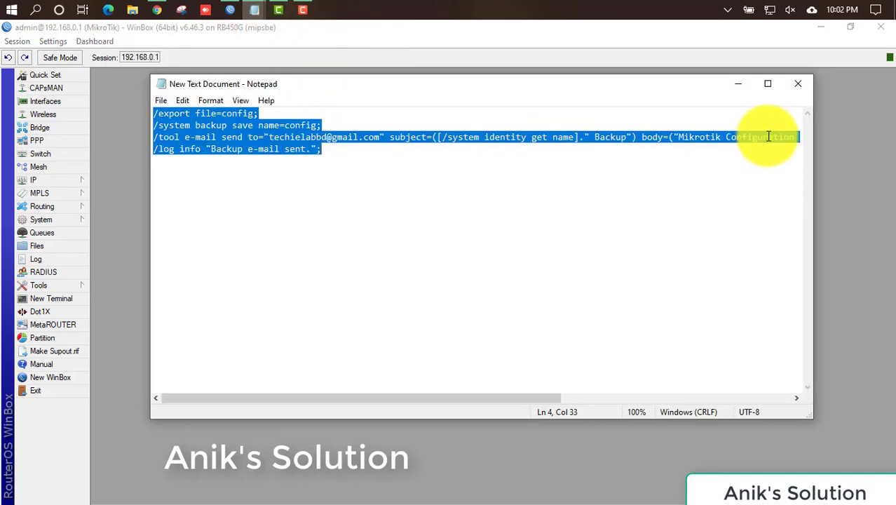
pyautogui.click(795, 83)
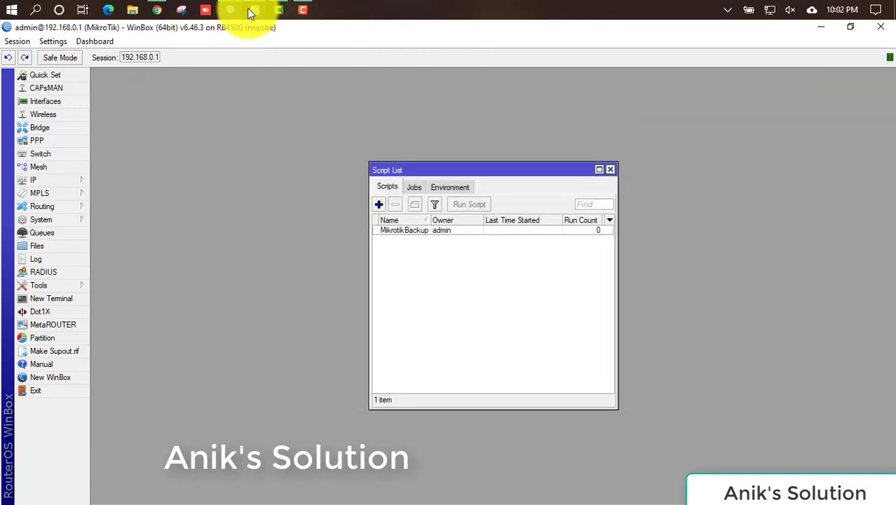
# Step: Add the line "Script code i will given my video description..." to the note New Text Document (2), then minimize it
pyautogui.click(254, 10)
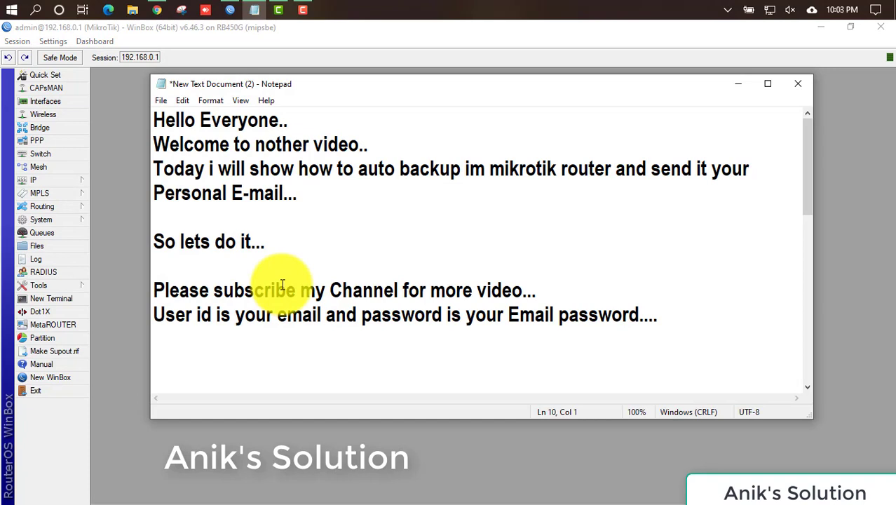
pyautogui.write('S')
pyautogui.write('ipt co')
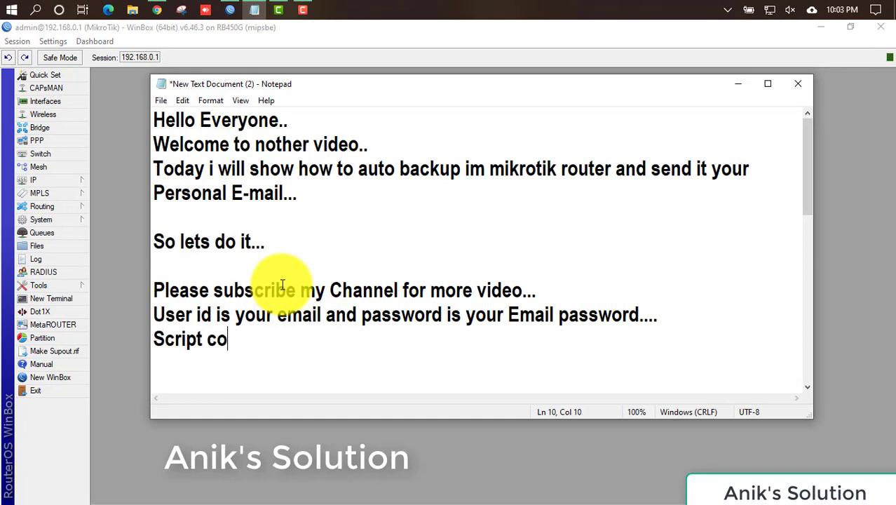
pyautogui.write('de i will given')
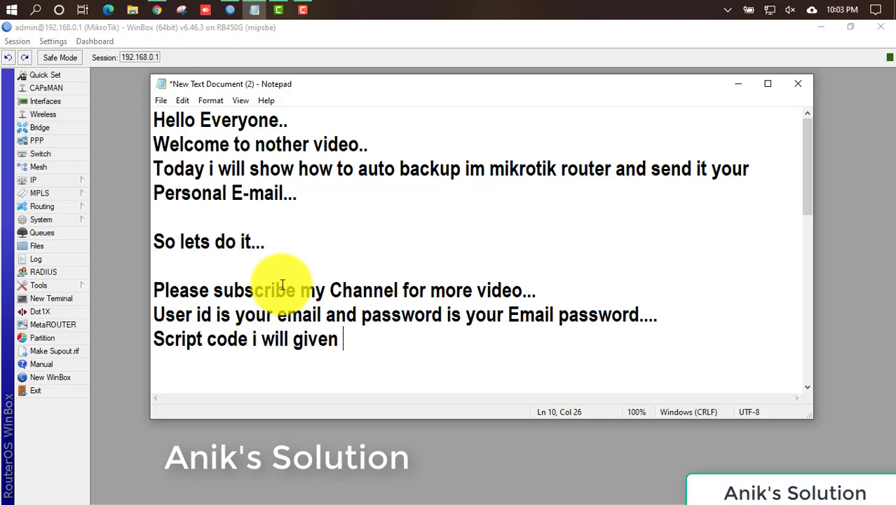
pyautogui.write(' my video')
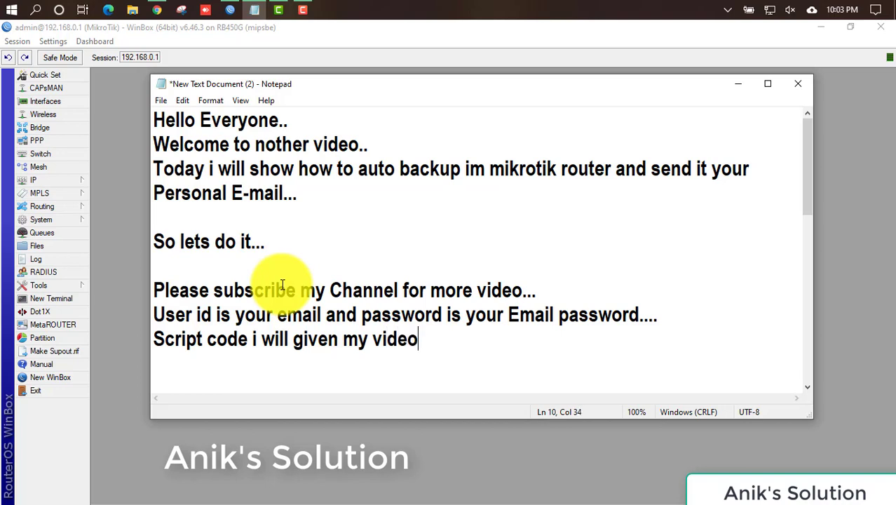
pyautogui.write(' descri')
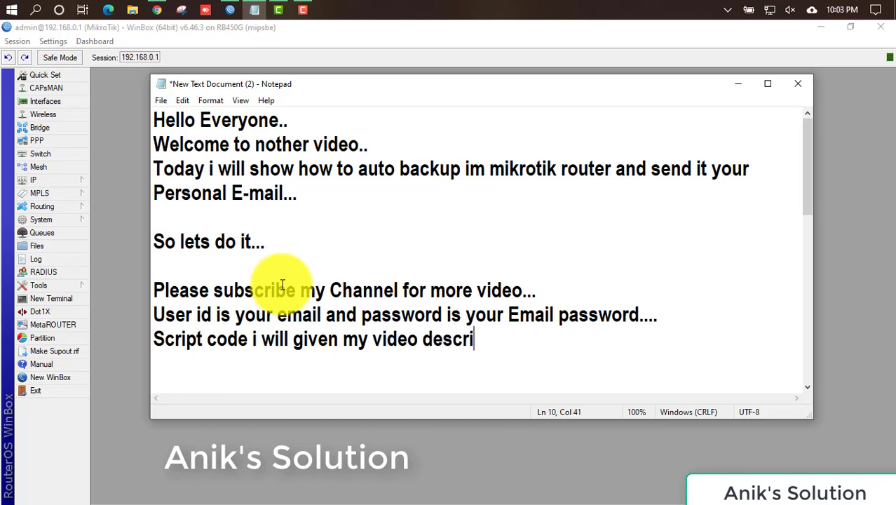
pyautogui.write('ption')
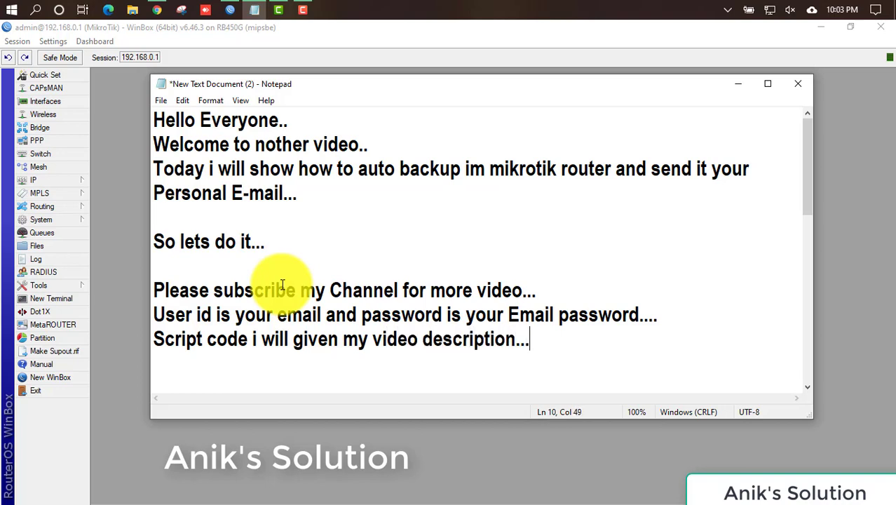
pyautogui.write('...')
pyautogui.press('Return')
pyautogui.press('Return')
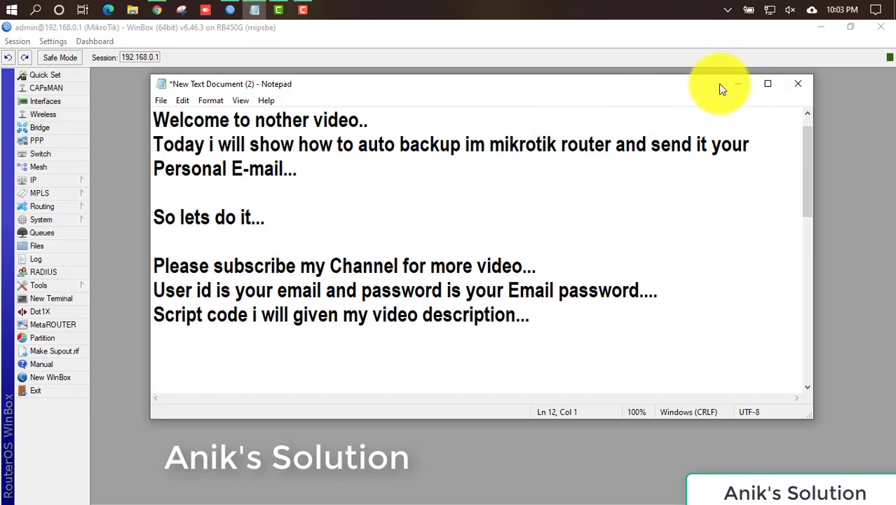
pyautogui.click(738, 84)
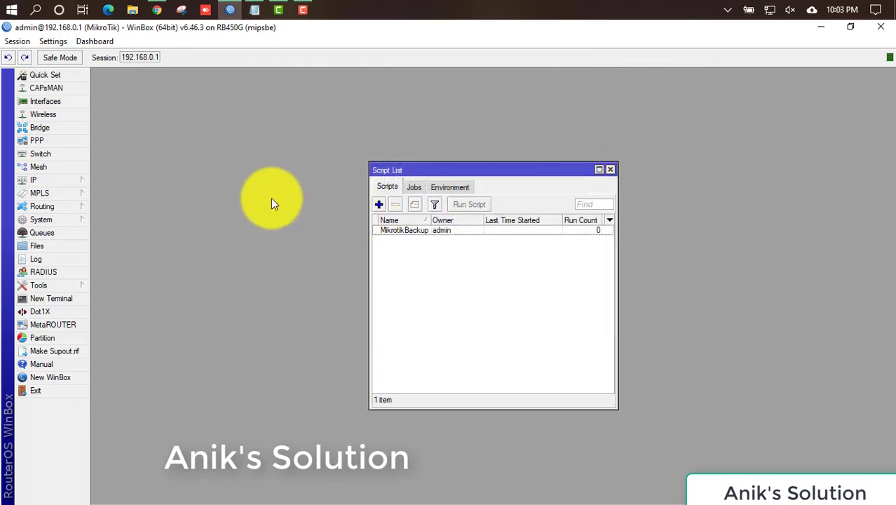
# Step: Start a new system scheduler entry named BackUp
pyautogui.click(58, 220)
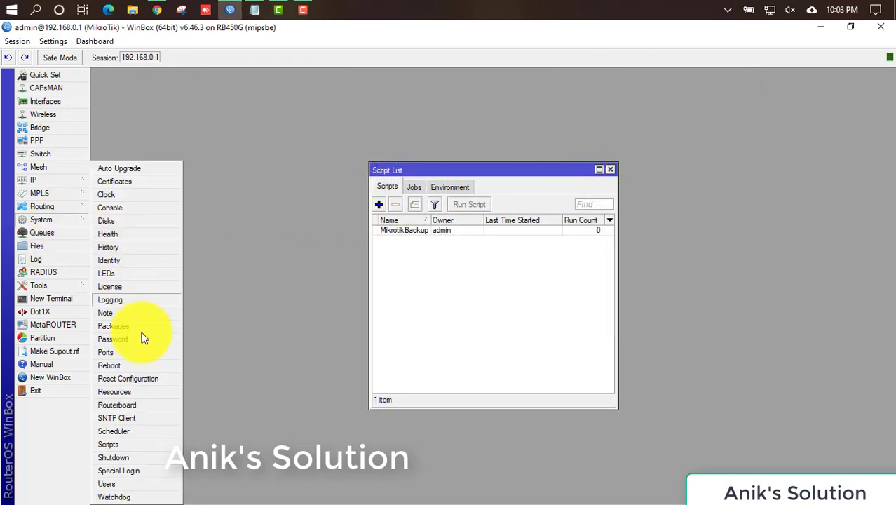
pyautogui.click(124, 431)
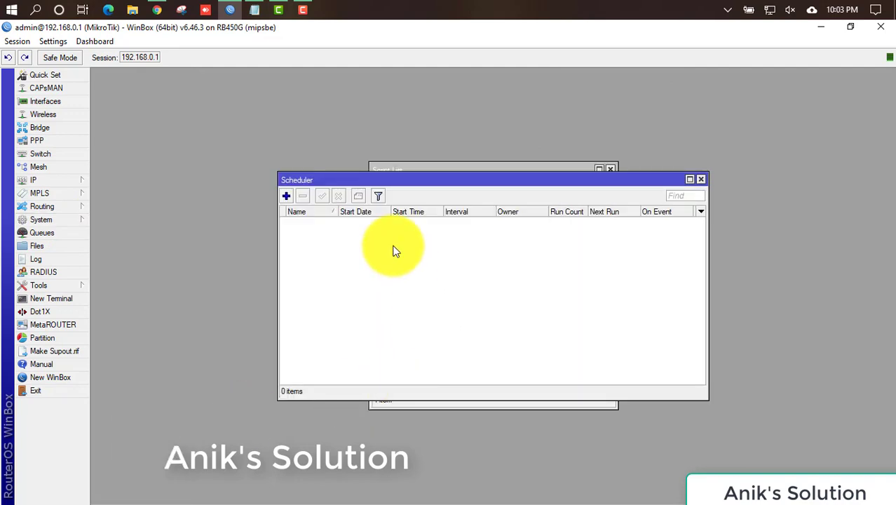
pyautogui.click(289, 196)
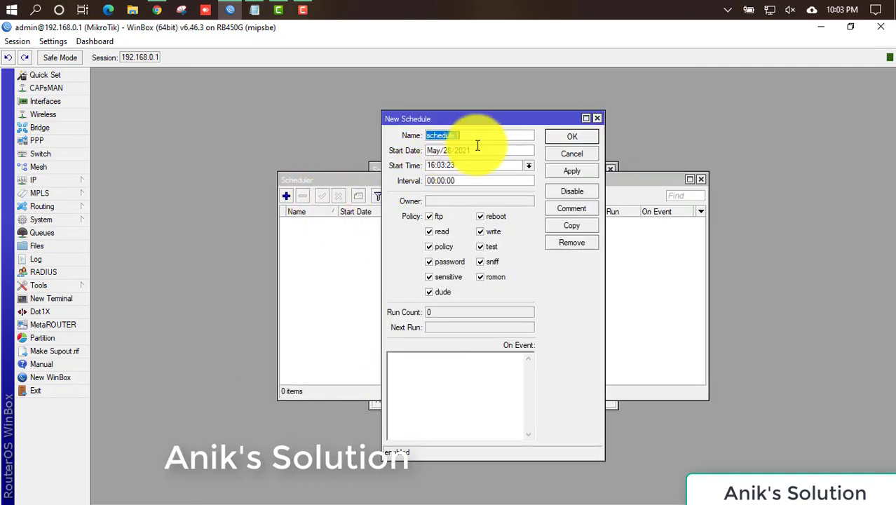
pyautogui.write('BackUp')
# Step: Add the router's time, CPU and date read-outs to the WinBox status display
pyautogui.rightClick(844, 64)
pyautogui.click(843, 75)
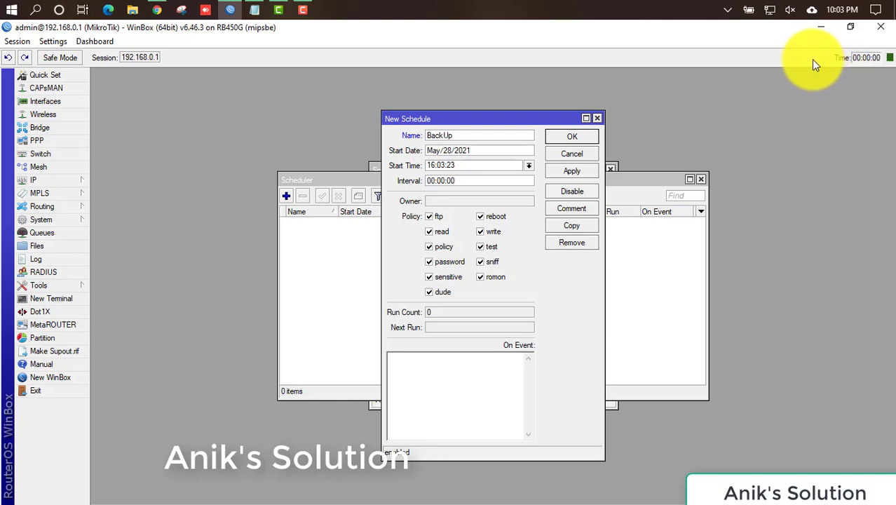
pyautogui.rightClick(814, 65)
pyautogui.click(821, 107)
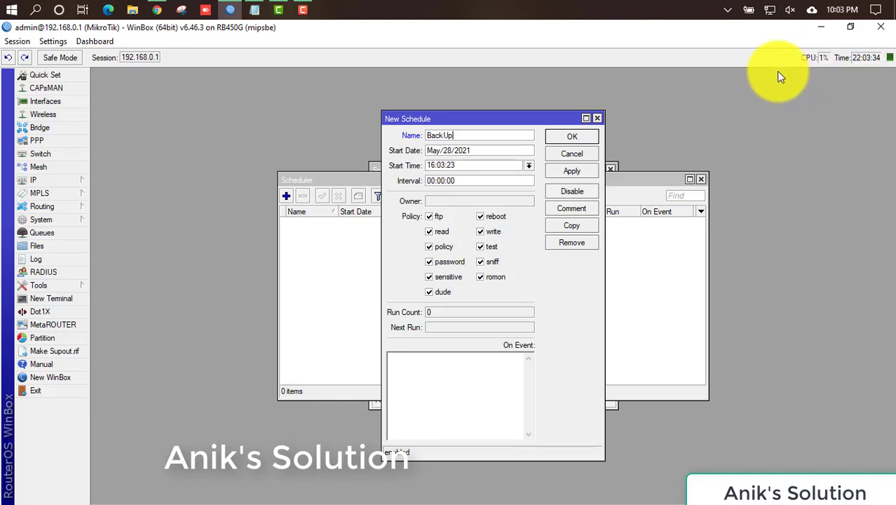
pyautogui.rightClick(771, 62)
pyautogui.click(788, 94)
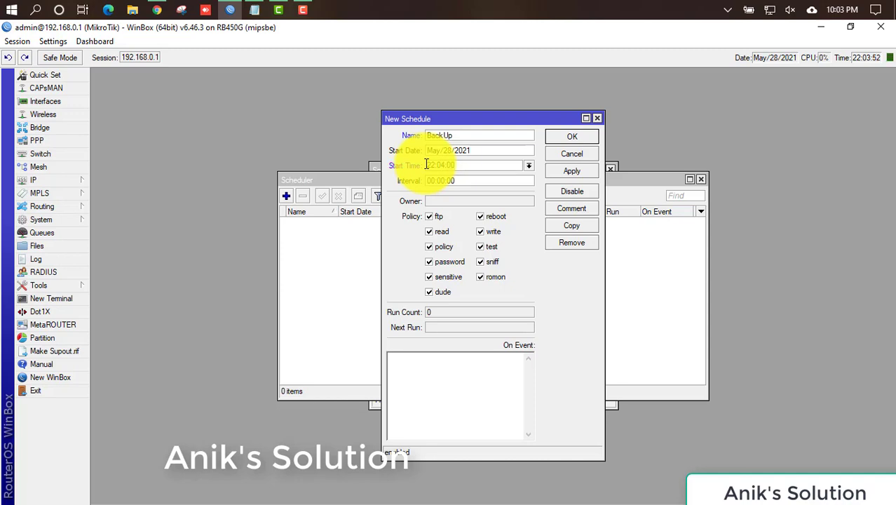
# Step: Exclude the romon and dude policies from the BackUp schedule and apply MikrotikBackup as its On Event script
pyautogui.click(490, 274)
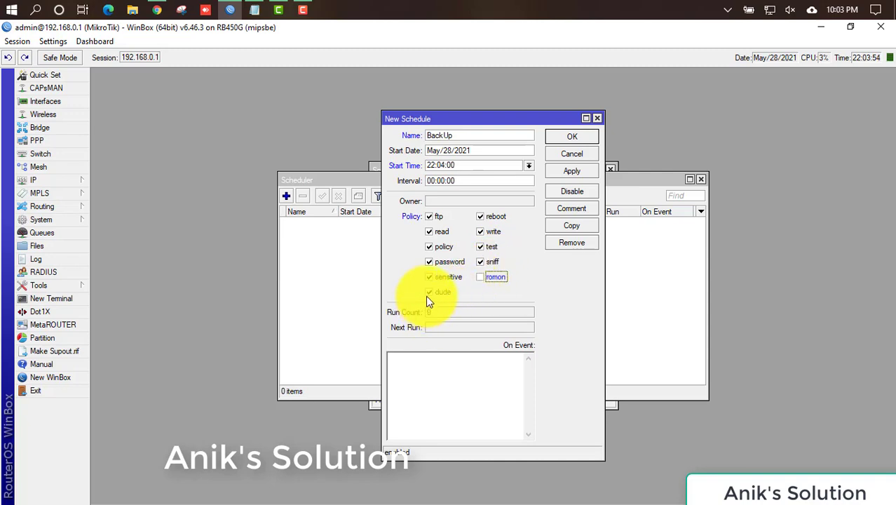
pyautogui.click(429, 294)
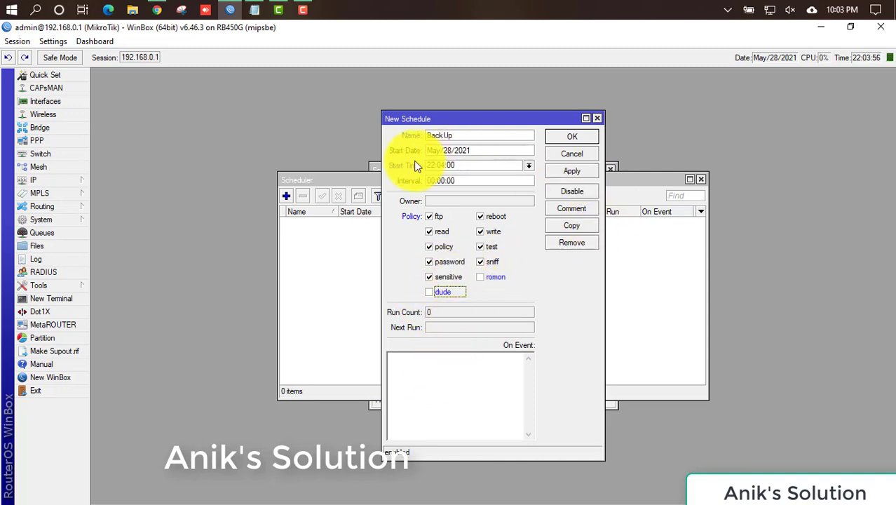
pyautogui.click(374, 167)
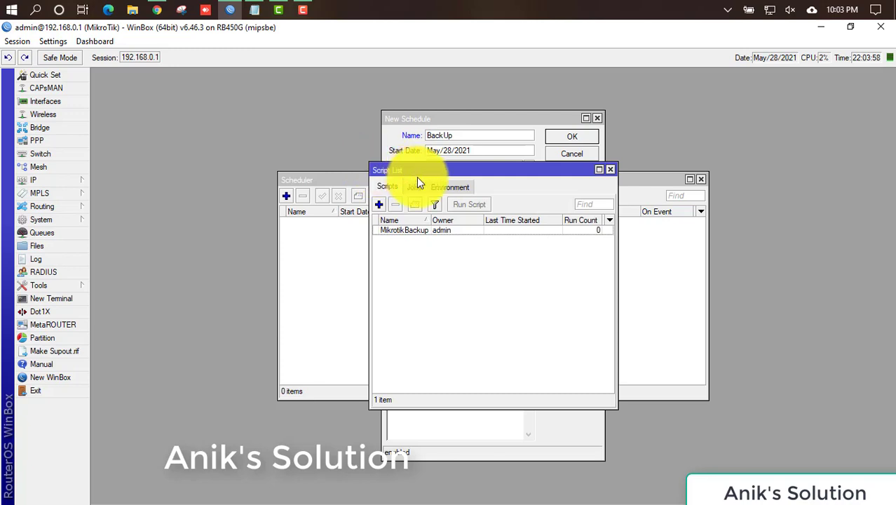
pyautogui.moveTo(426, 170); pyautogui.dragTo(178, 146)
pyautogui.click(489, 375)
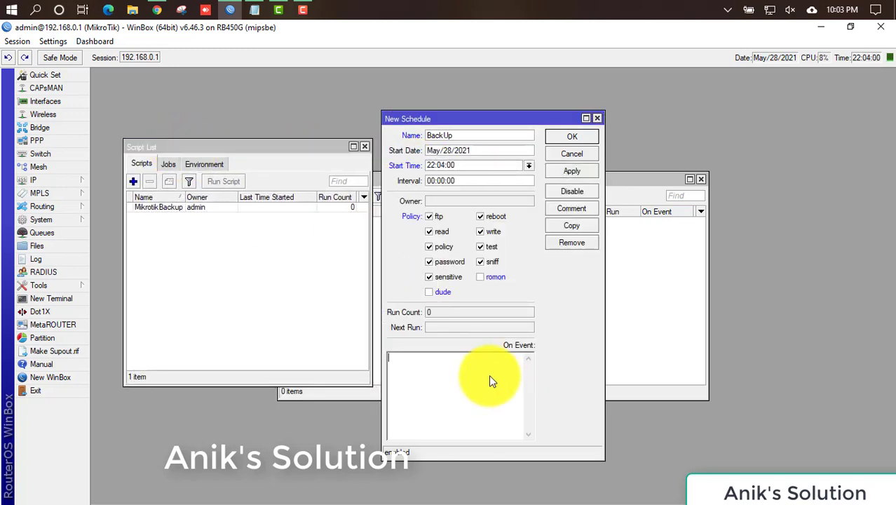
pyautogui.write('M')
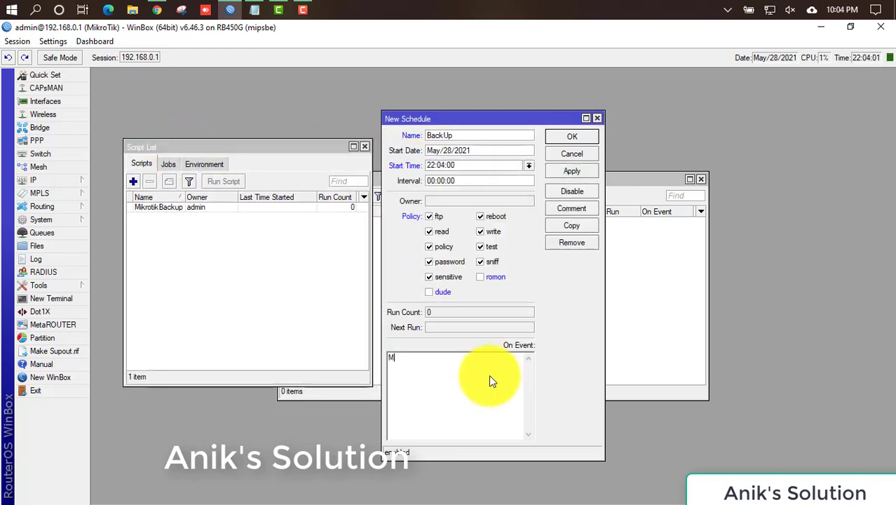
pyautogui.write('ikrotikBackup')
pyautogui.click(566, 172)
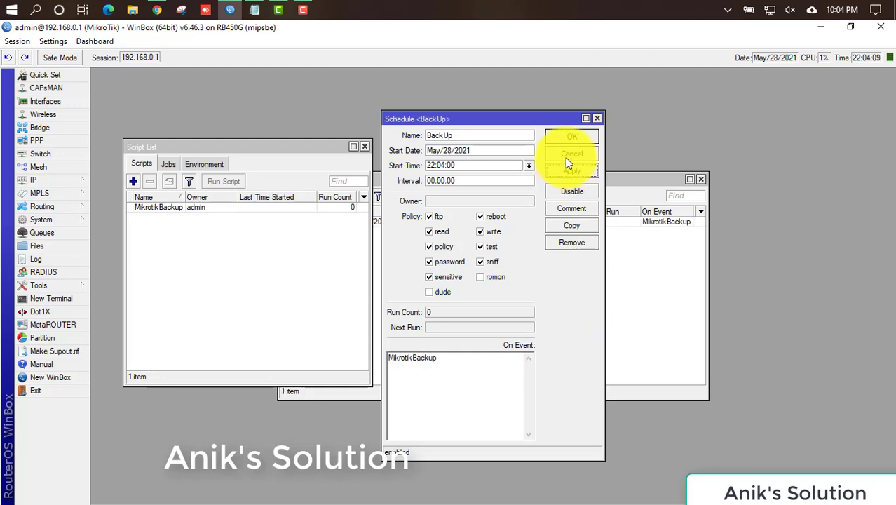
# Step: Set the BackUp schedule's start time to 22:05:00 and save it
pyautogui.click(441, 164)
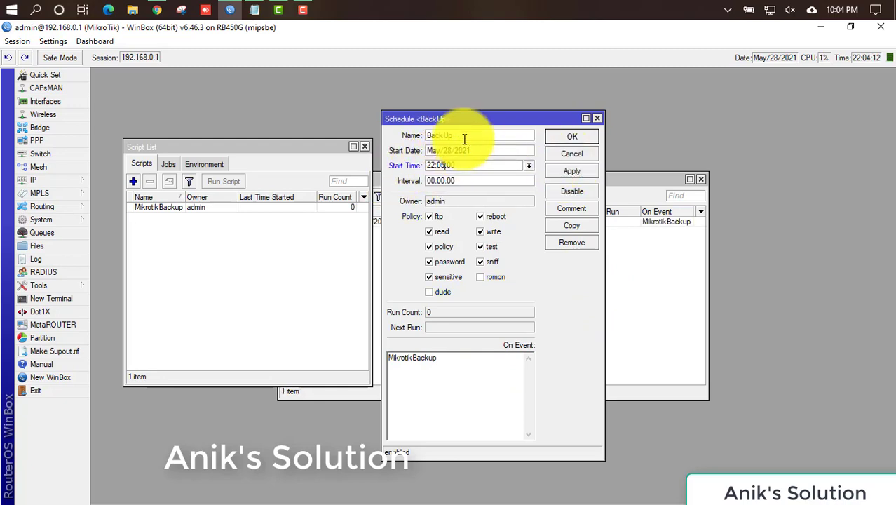
pyautogui.click(566, 136)
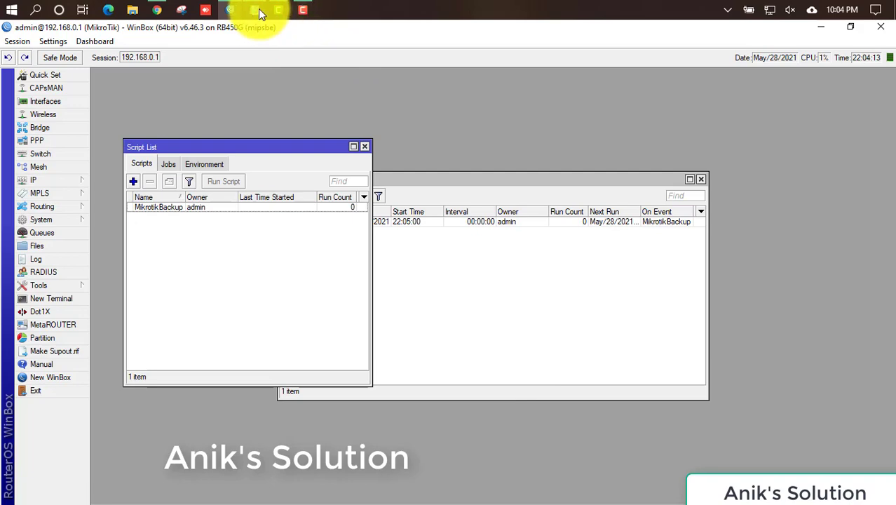
# Step: Add the line "Now we wait for 1 minute..." to the note New Text Document (2), then minimize it
pyautogui.click(258, 9)
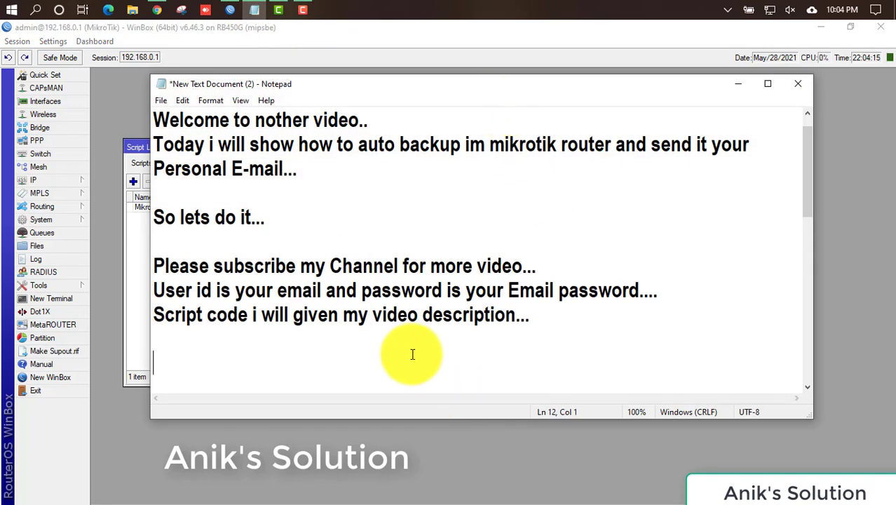
pyautogui.write('Now we')
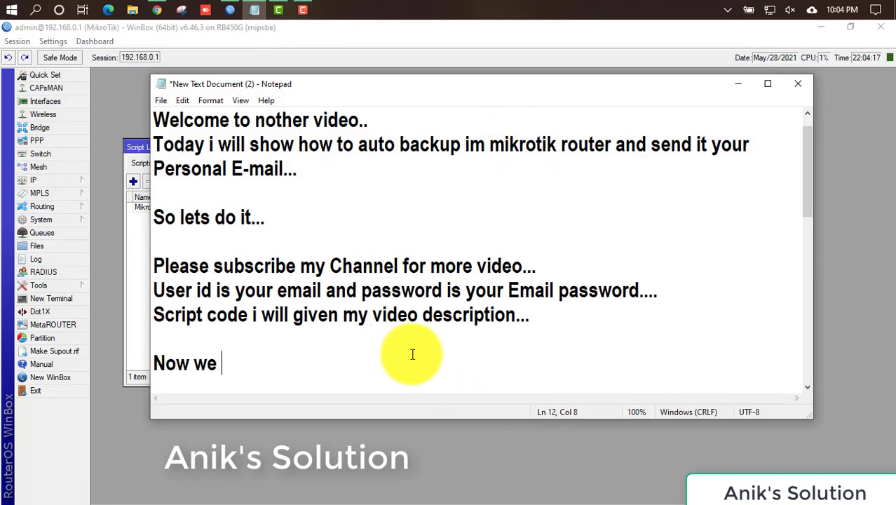
pyautogui.write(' wet')
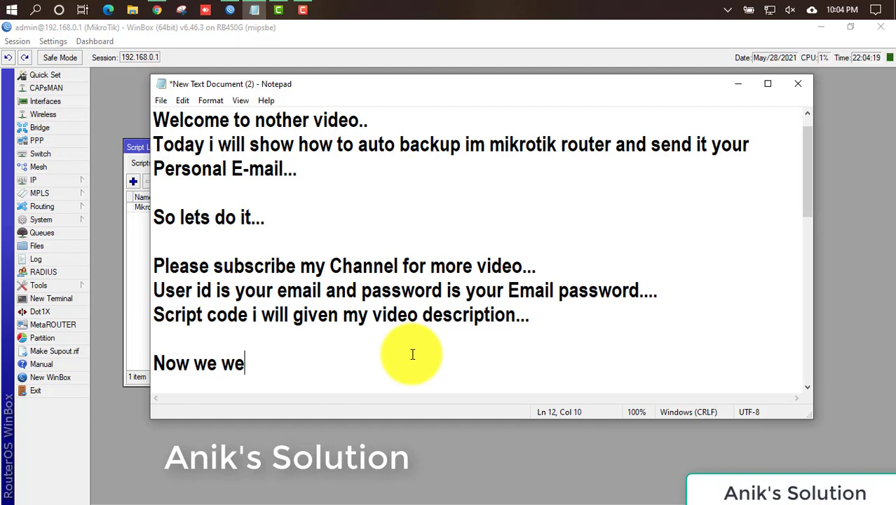
pyautogui.press('BackSpace')
pyautogui.press('BackSpace')
pyautogui.write('wait for')
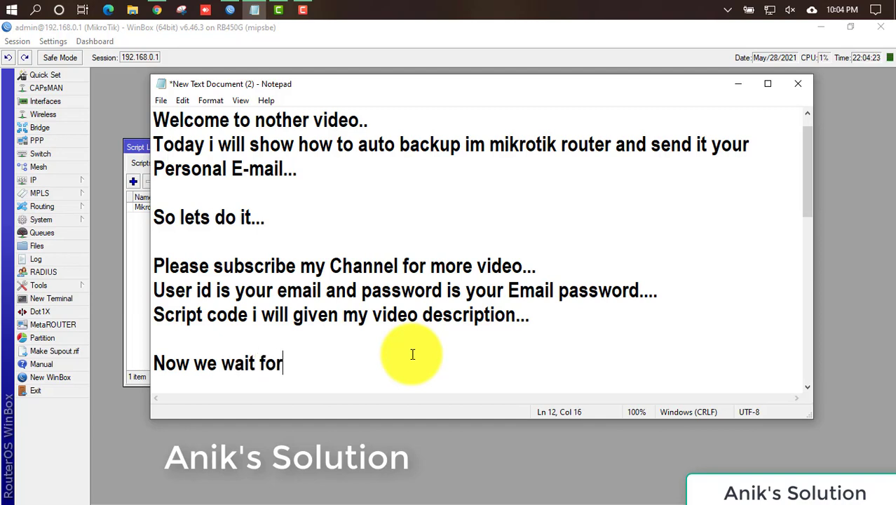
pyautogui.write(' 1 minut')
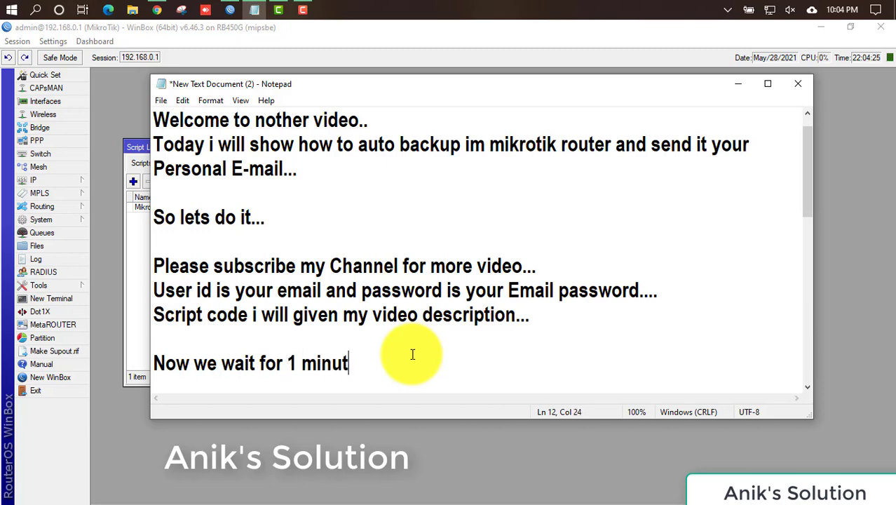
pyautogui.write('e...')
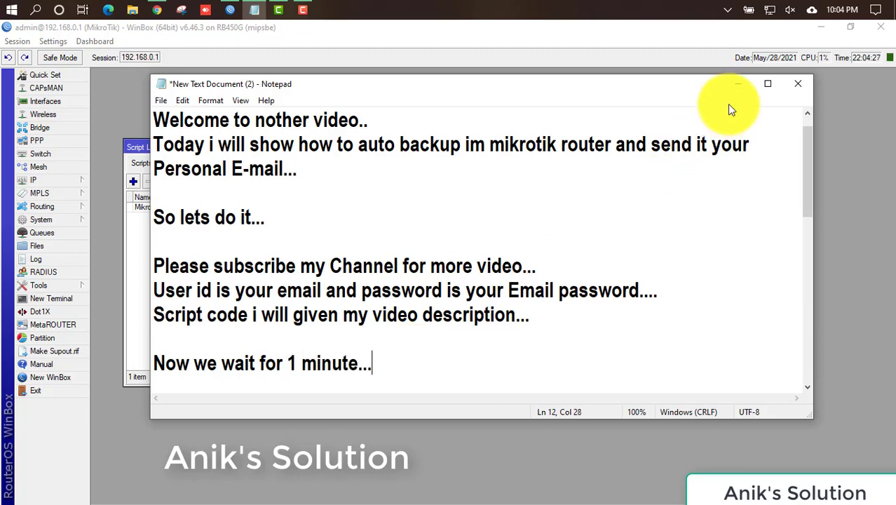
pyautogui.click(739, 89)
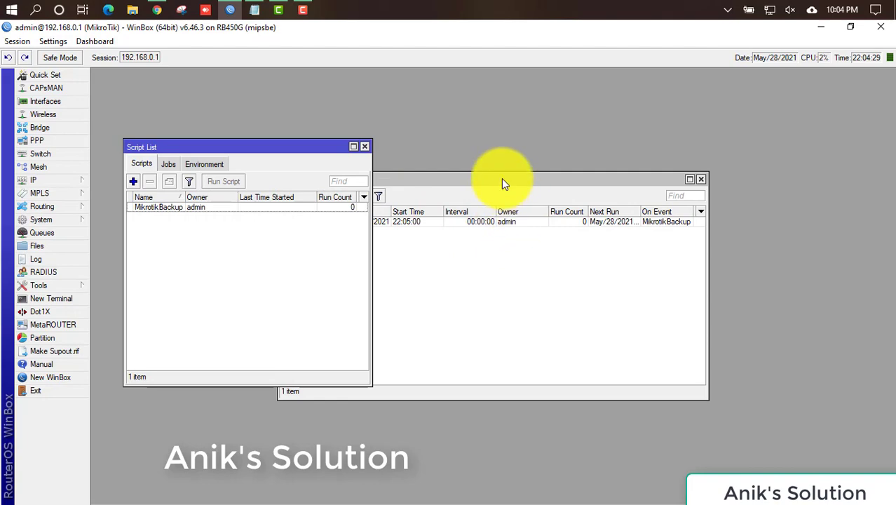
# Step: Open the log and arrange it with the Scheduler and Script List windows to monitor the scheduled backup run
pyautogui.moveTo(504, 178); pyautogui.dragTo(644, 151)
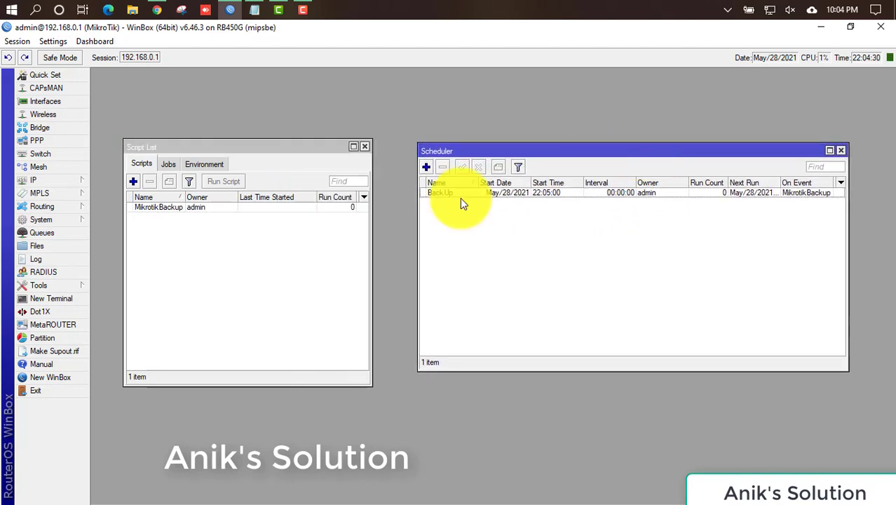
pyautogui.click(52, 264)
pyautogui.moveTo(400, 180); pyautogui.dragTo(382, 233)
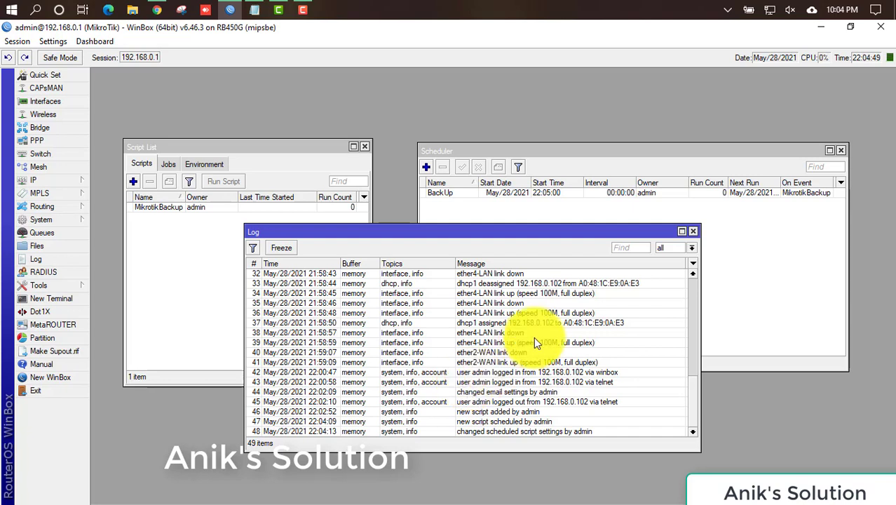
pyautogui.click(561, 217)
pyautogui.click(186, 264)
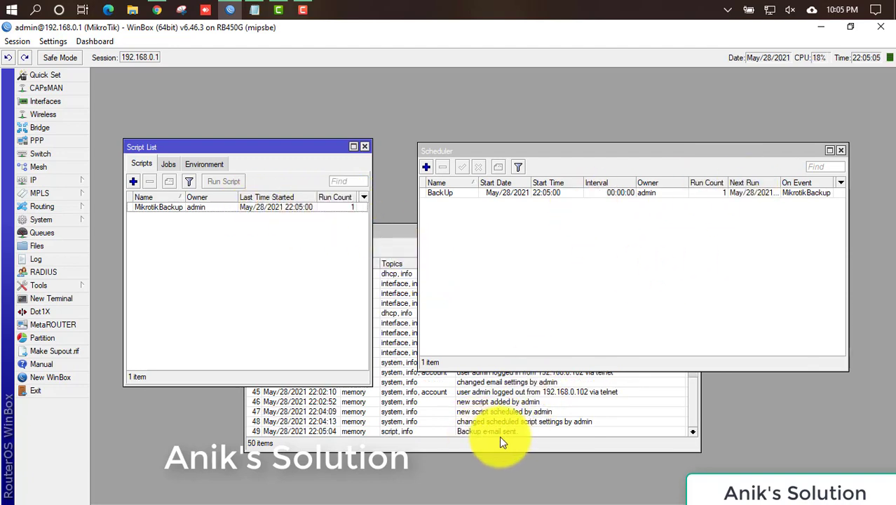
# Step: Check the log for the backup e-mail entry and inspect config.backup in the router's file list, then close the list
pyautogui.click(576, 442)
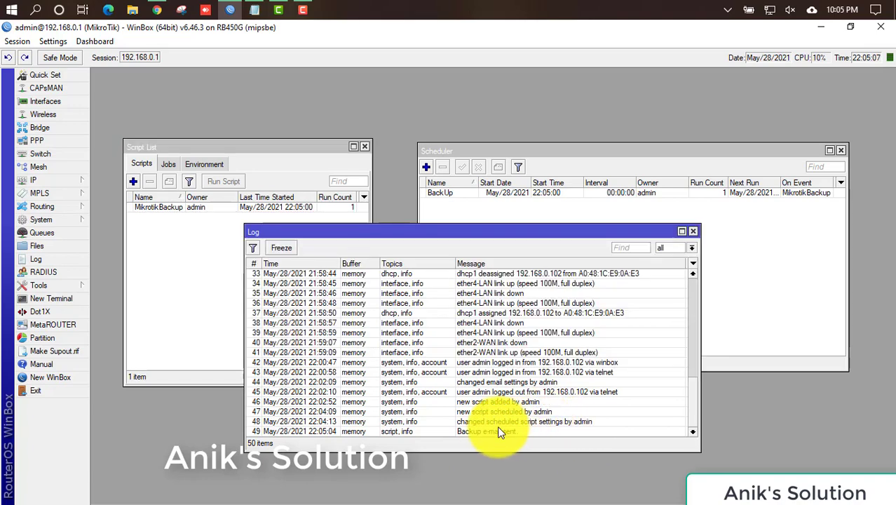
pyautogui.click(43, 247)
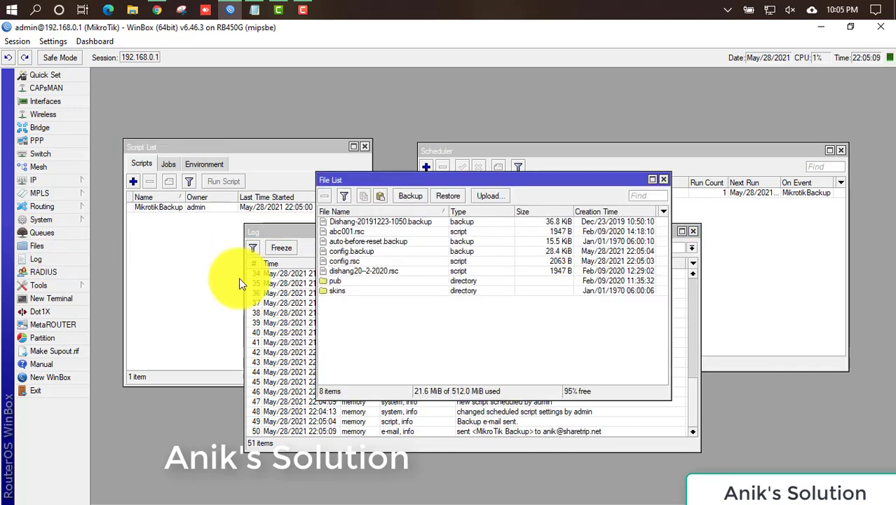
pyautogui.click(343, 251)
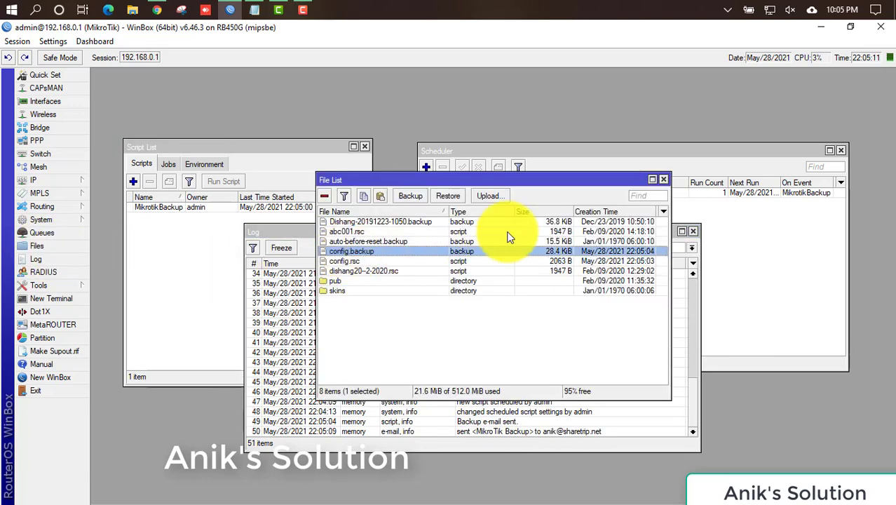
pyautogui.click(664, 179)
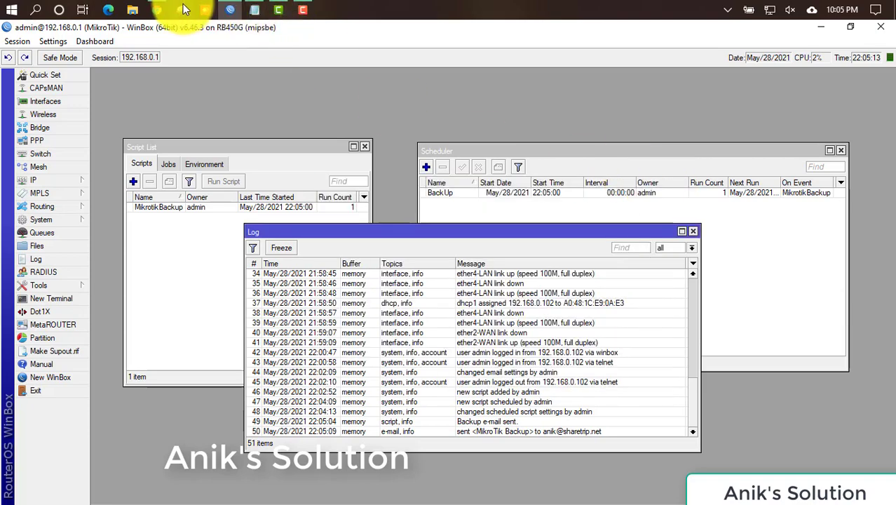
# Step: Switch to the note New Text Document (2) and add the line "Our backup complete and also send it our email.."
pyautogui.click(159, 10)
pyautogui.click(235, 11)
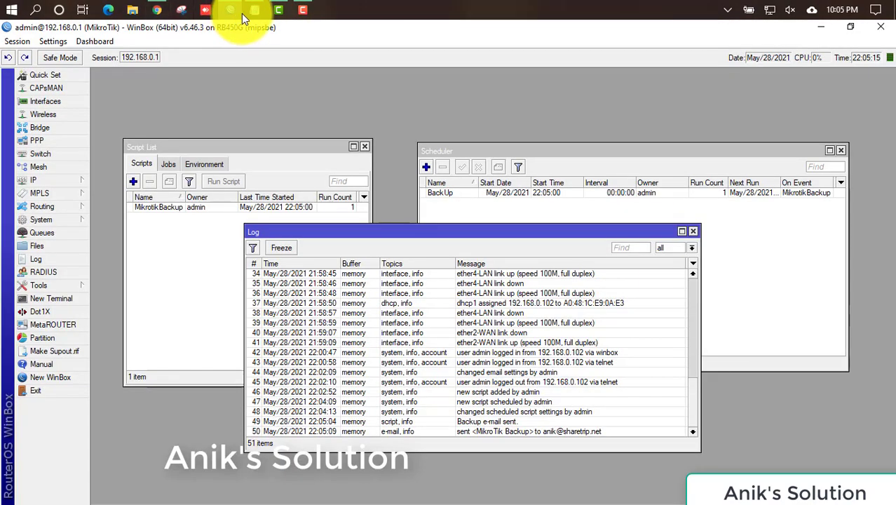
pyautogui.click(254, 10)
pyautogui.scroll(-1, 387, 225)
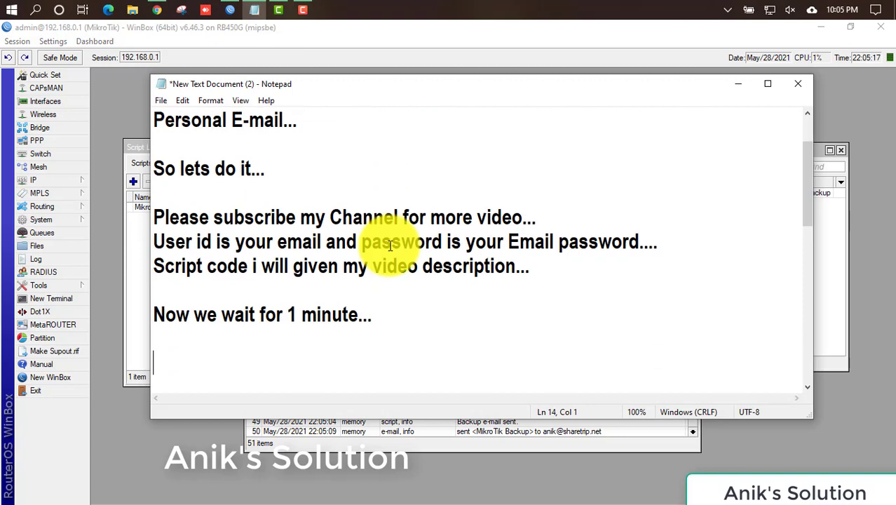
pyautogui.write('Our bac')
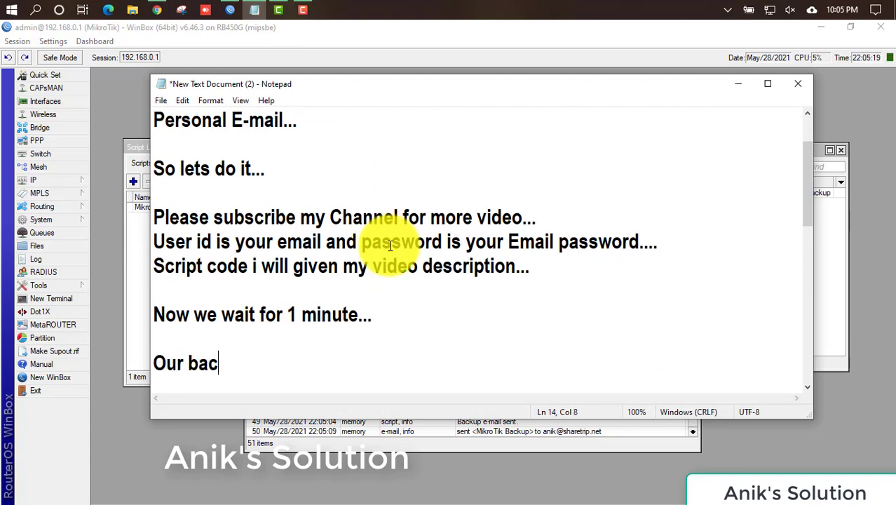
pyautogui.write('kup com')
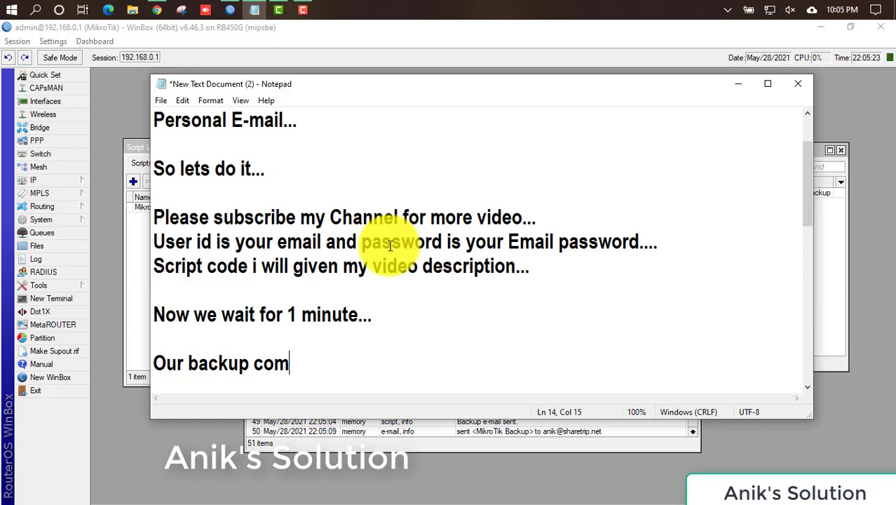
pyautogui.write('plete and')
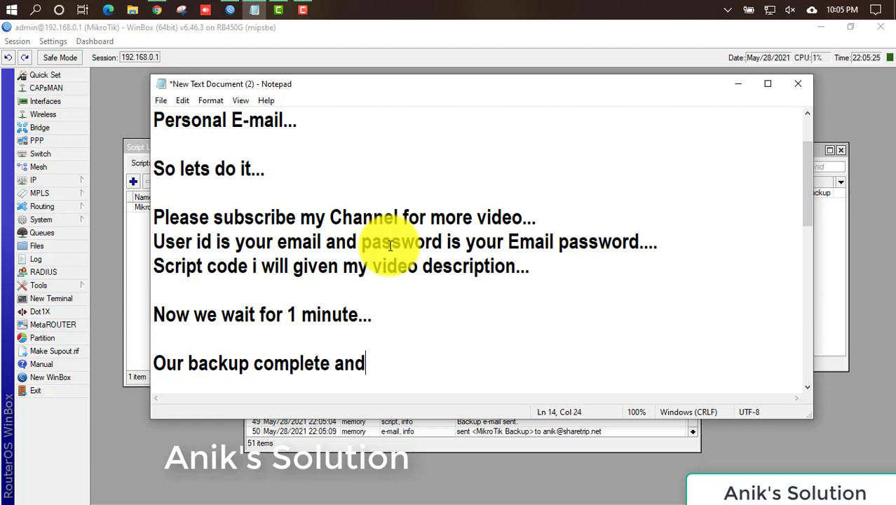
pyautogui.write(' also d')
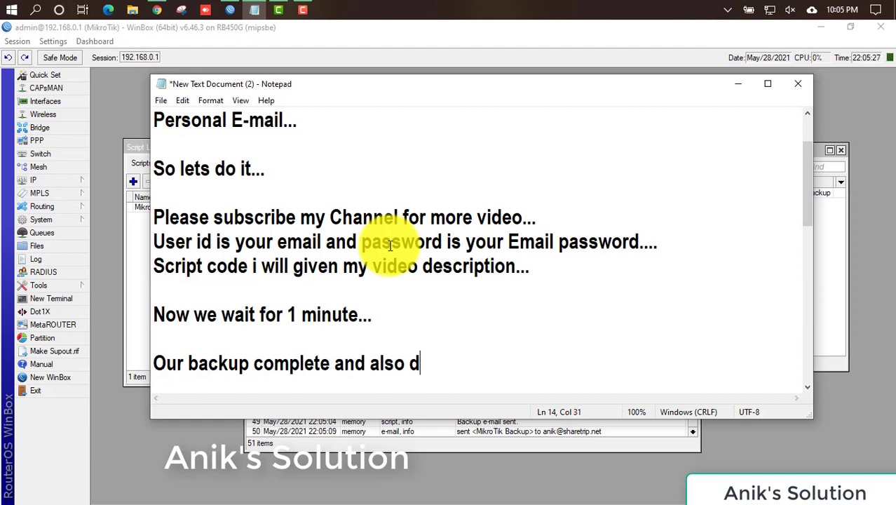
pyautogui.write('end i')
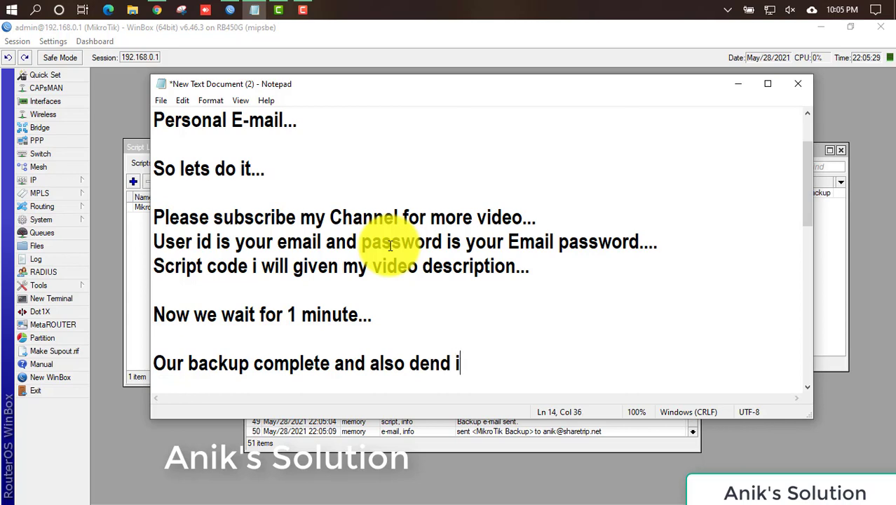
pyautogui.write('t')
pyautogui.press('BackSpace')
pyautogui.press('BackSpace')
pyautogui.press('BackSpace')
pyautogui.press('BackSpace')
pyautogui.press('BackSpace')
pyautogui.press('BackSpace')
pyautogui.press('BackSpace')
pyautogui.press('BackSpace')
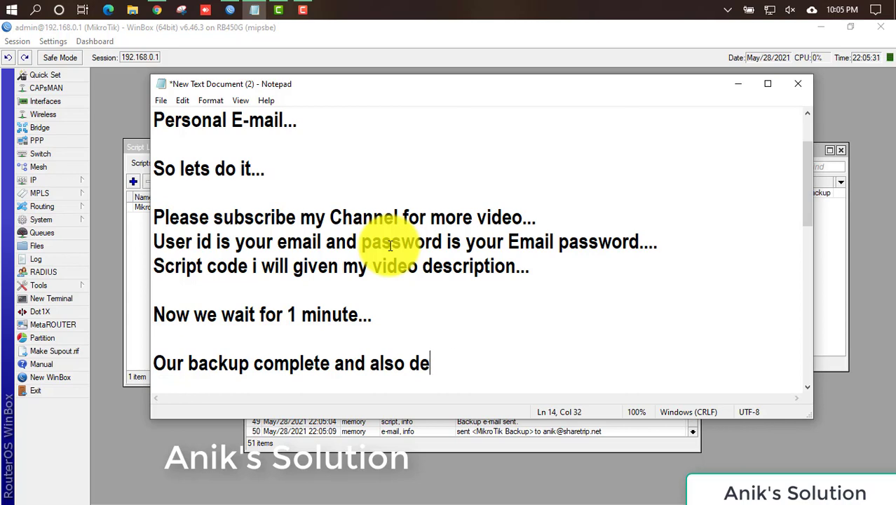
pyautogui.write('send i')
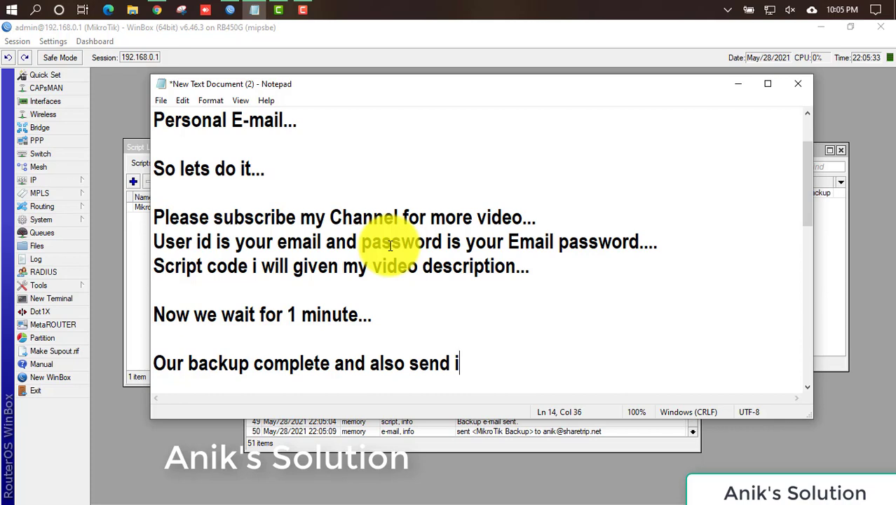
pyautogui.write('t our ')
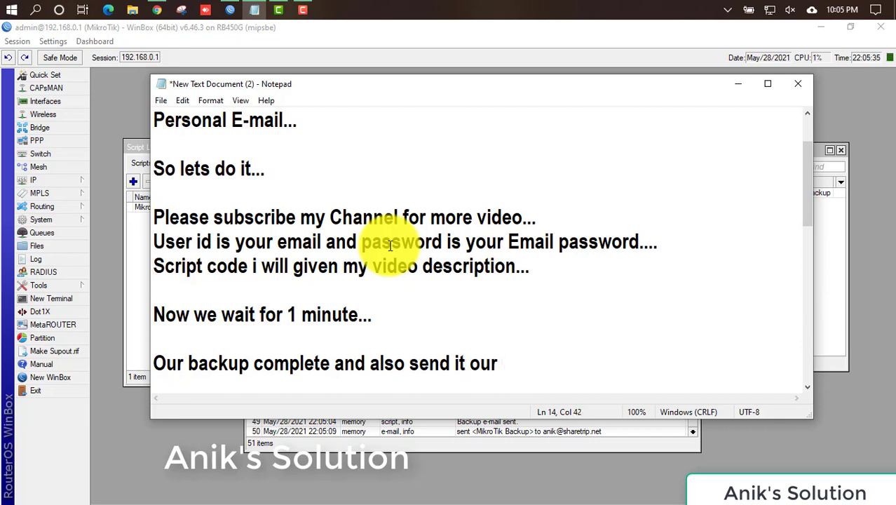
pyautogui.write('emai')
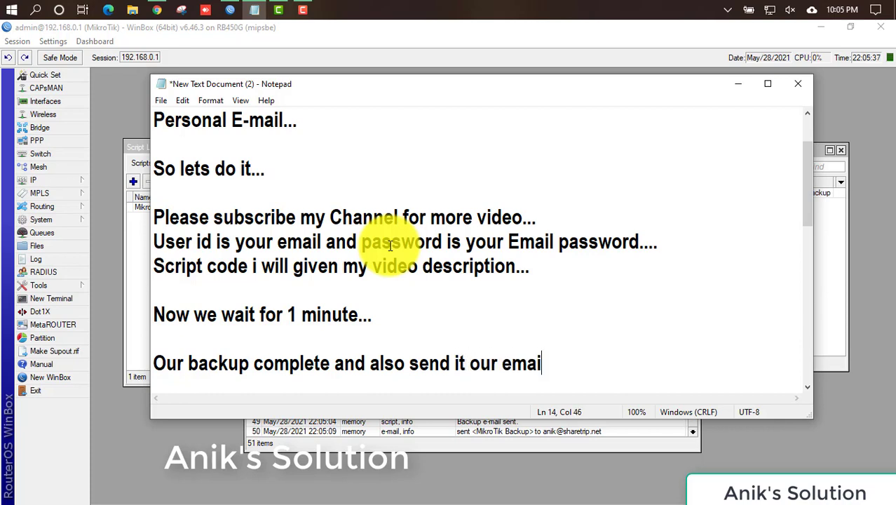
pyautogui.write('l..')
# Step: Add the line "now check our email.." directly below in the note
pyautogui.press('Return')
pyautogui.write('no')
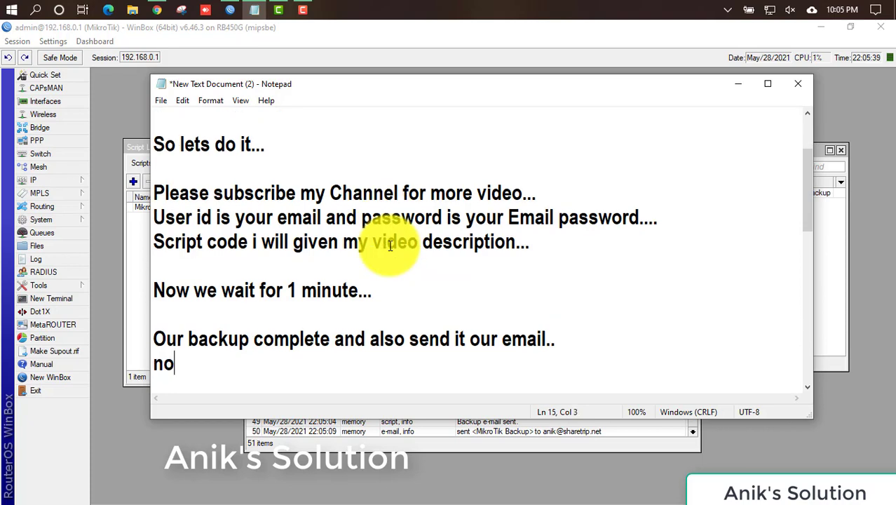
pyautogui.write('w check ')
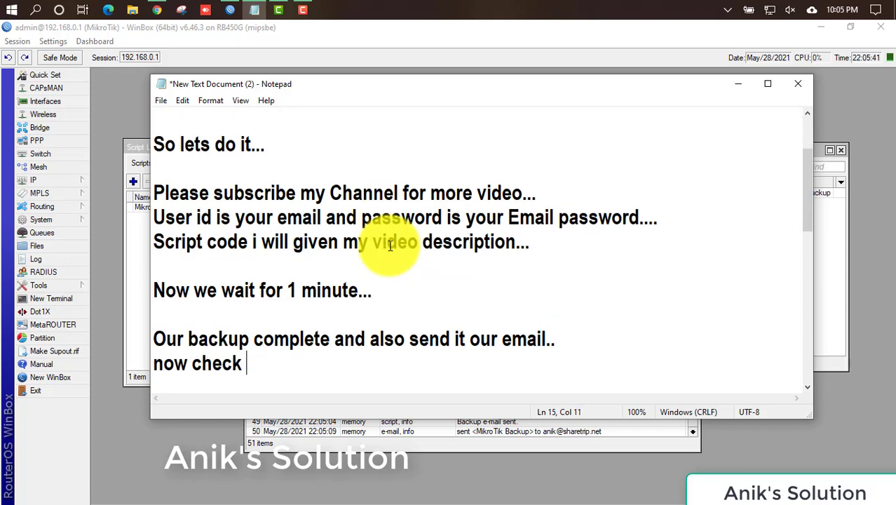
pyautogui.write('our email')
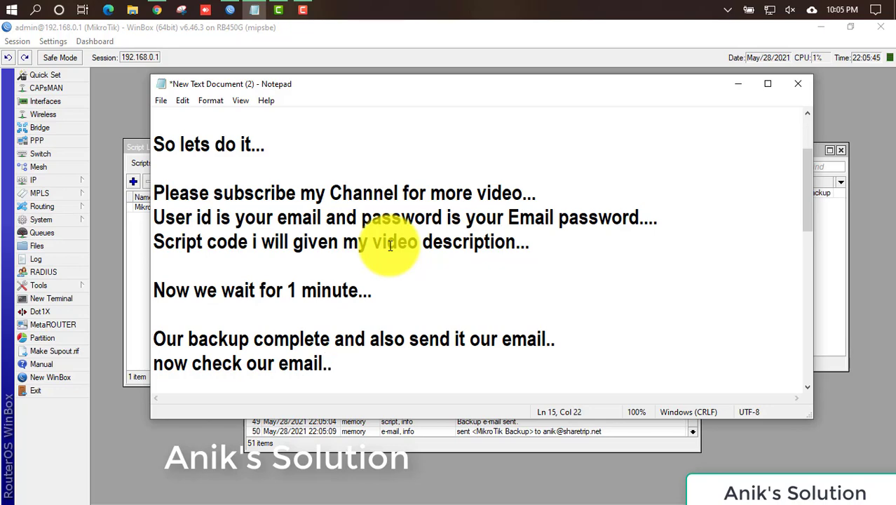
pyautogui.write('..')
# Step: Switch to Chrome, open the Gmail inbox and view the MikroTik Backup message with its attachments
pyautogui.click(155, 7)
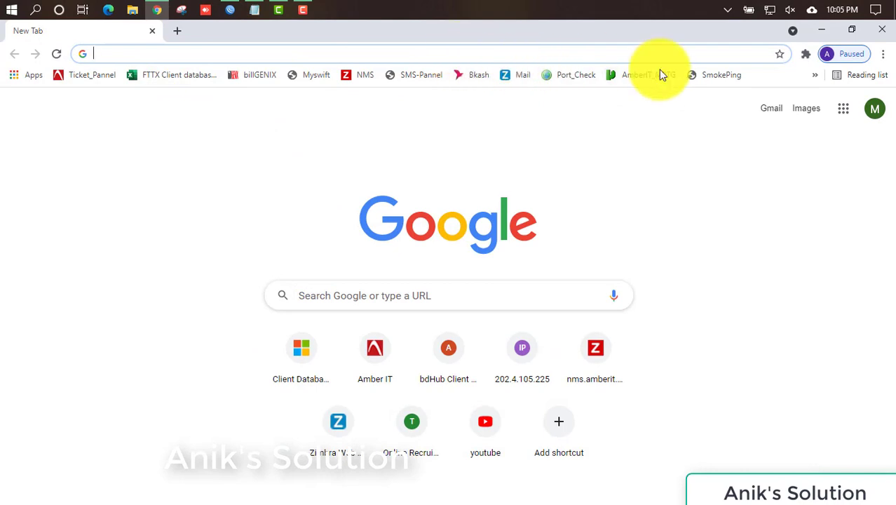
pyautogui.click(772, 109)
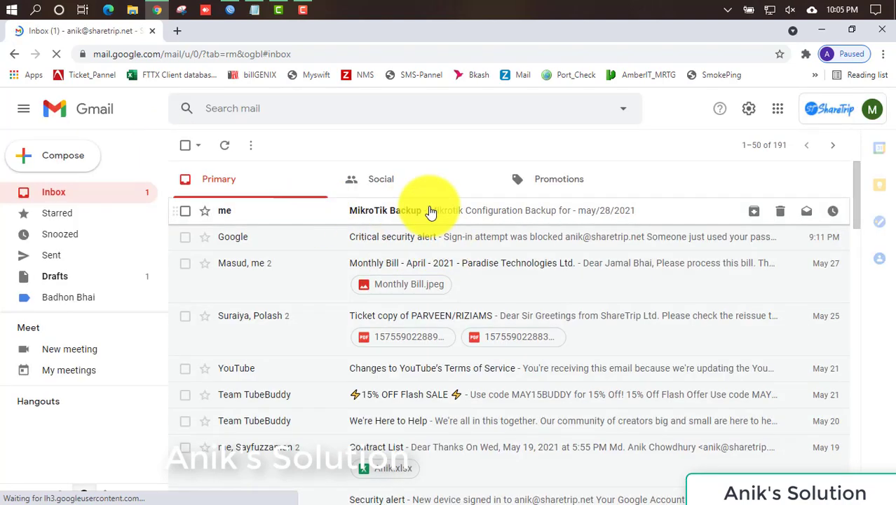
pyautogui.click(414, 217)
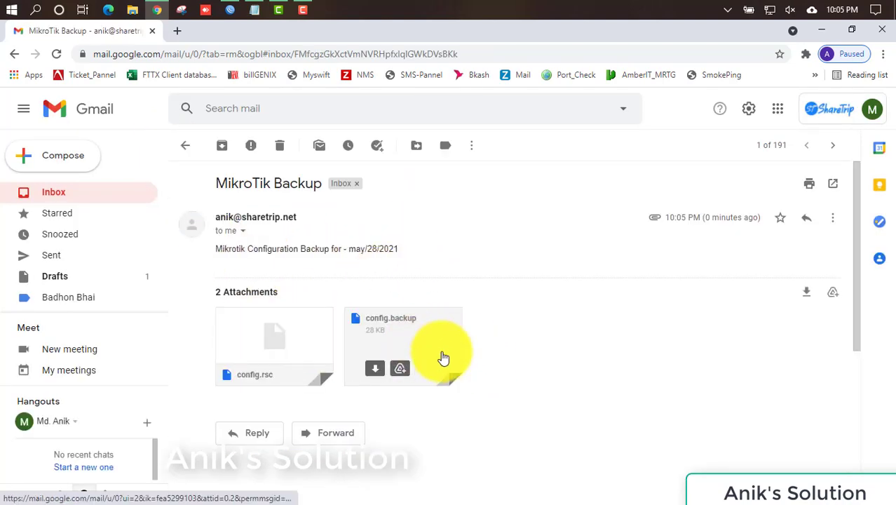
# Step: Return to the note in Notepad and, after a blank line, add "Our mikrotik backup mail got..."
pyautogui.click(255, 8)
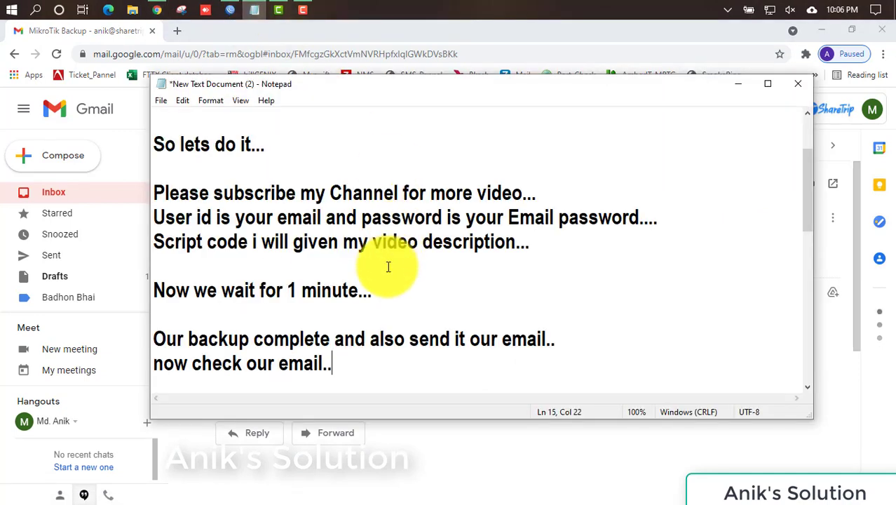
pyautogui.press('Return')
pyautogui.press('Return')
pyautogui.write('O')
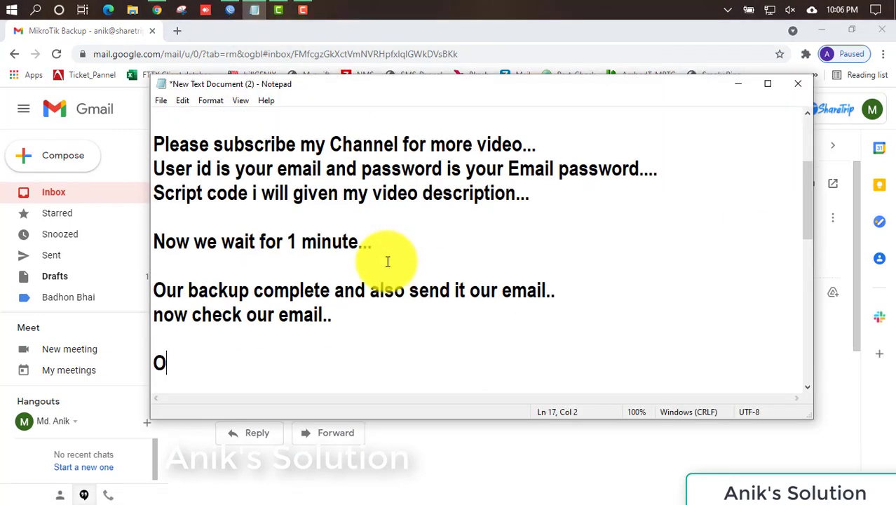
pyautogui.write('ur M')
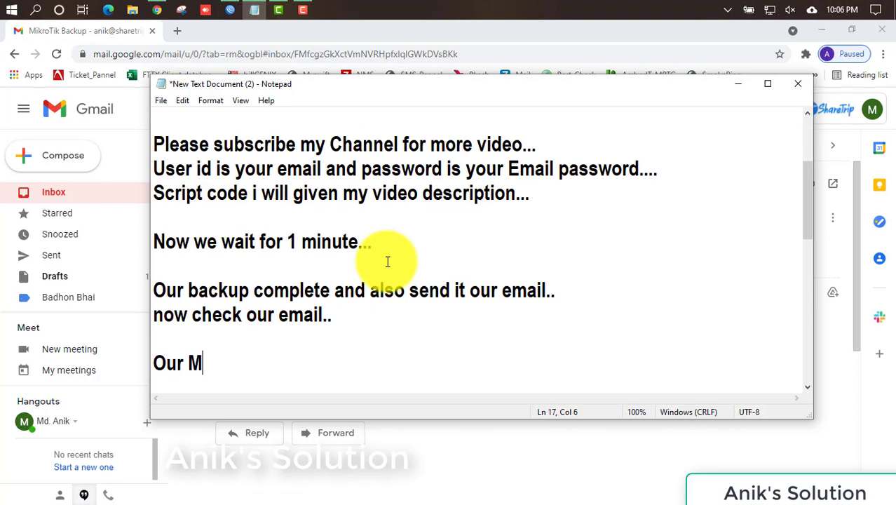
pyautogui.press('BackSpace')
pyautogui.write('ba')
pyautogui.press('BackSpace')
pyautogui.press('BackSpace')
pyautogui.write('mik')
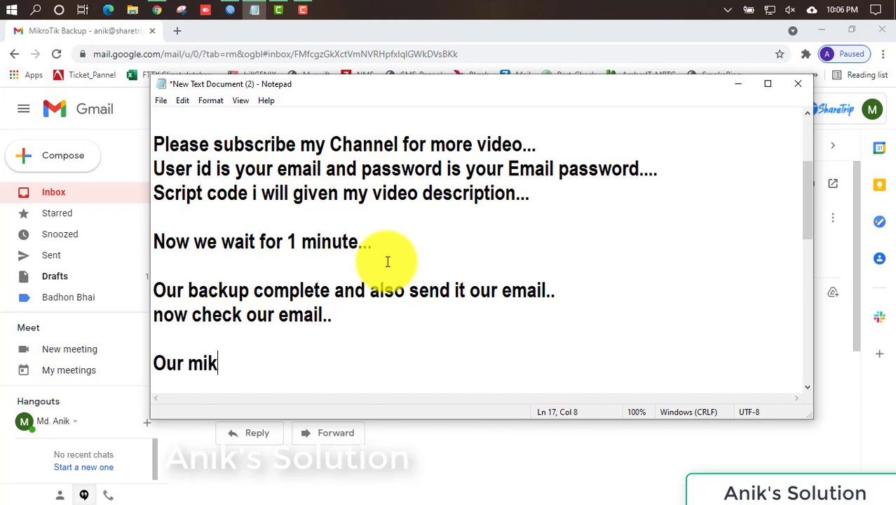
pyautogui.write('rotik bac')
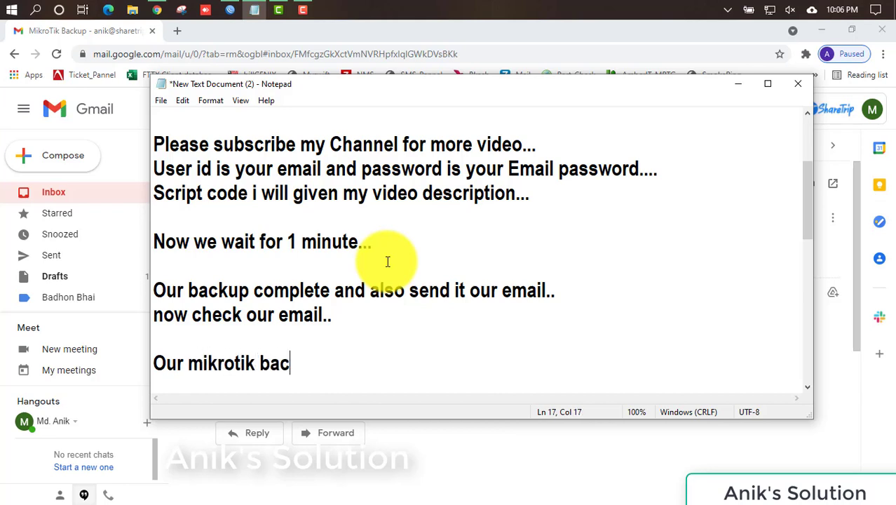
pyautogui.write('kup')
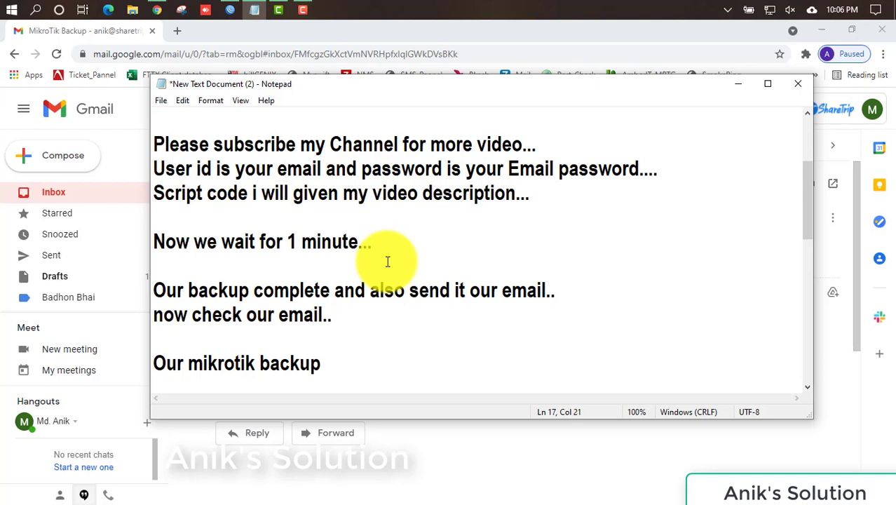
pyautogui.write(' mail')
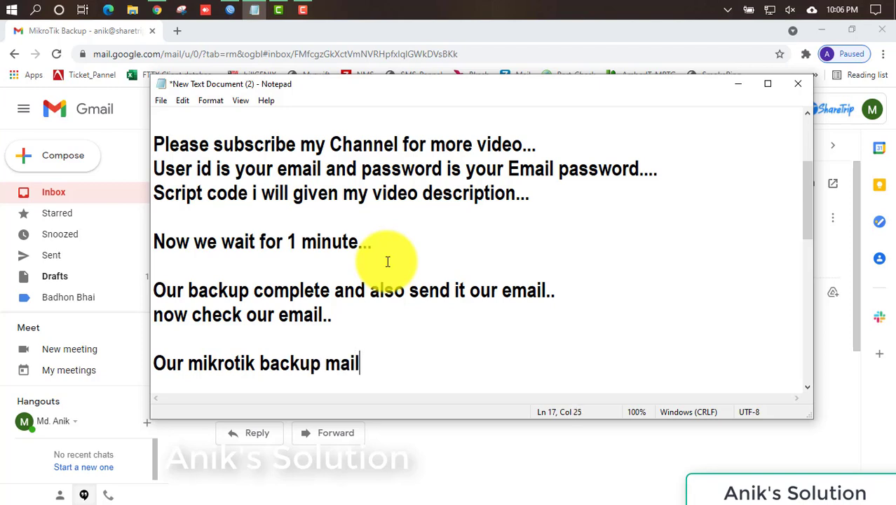
pyautogui.write('ot')
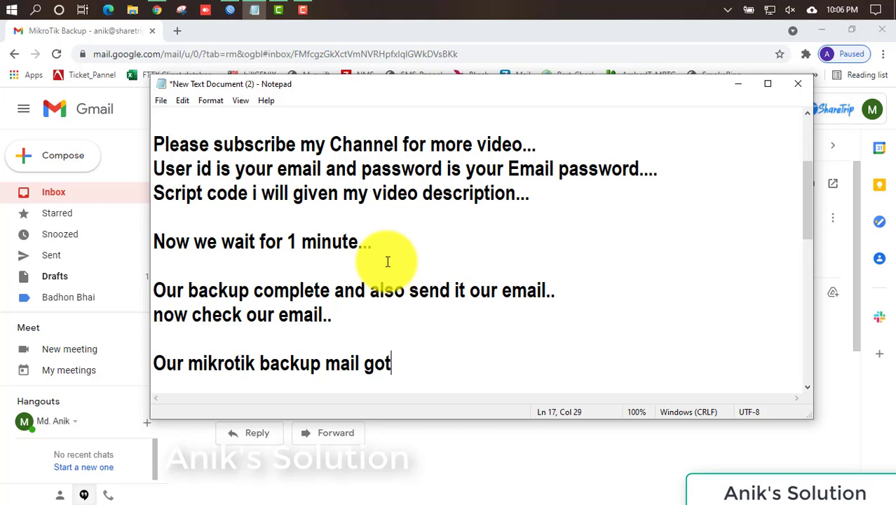
pyautogui.write('...')
# Step: Add the closing line "So thanks for watching this video.." to the note
pyautogui.press('Return')
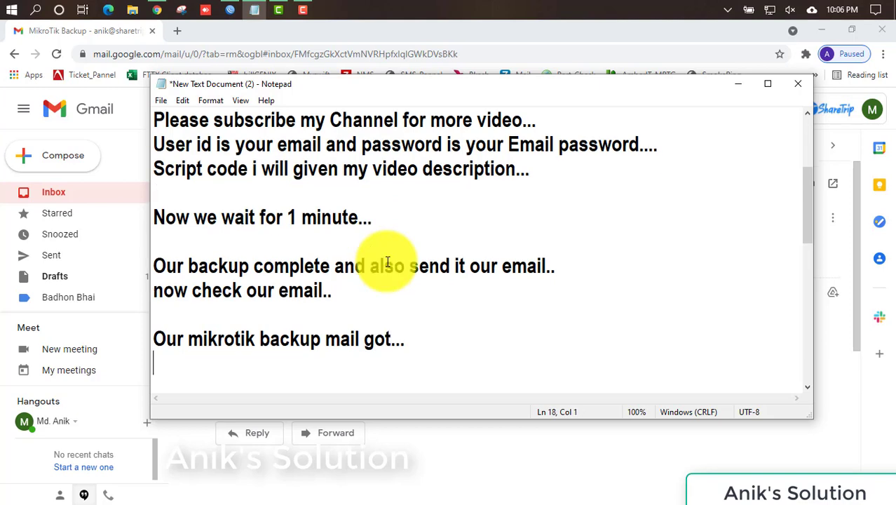
pyautogui.write('So than')
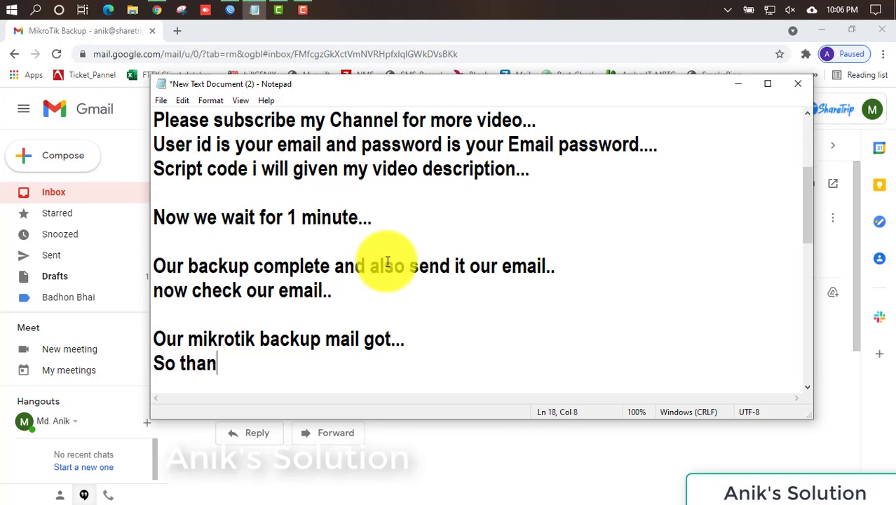
pyautogui.write('ks for ')
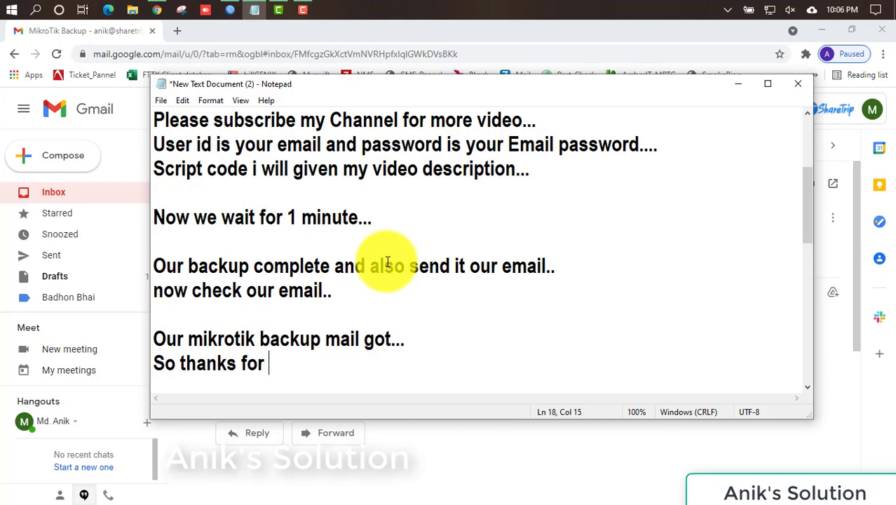
pyautogui.write('watching')
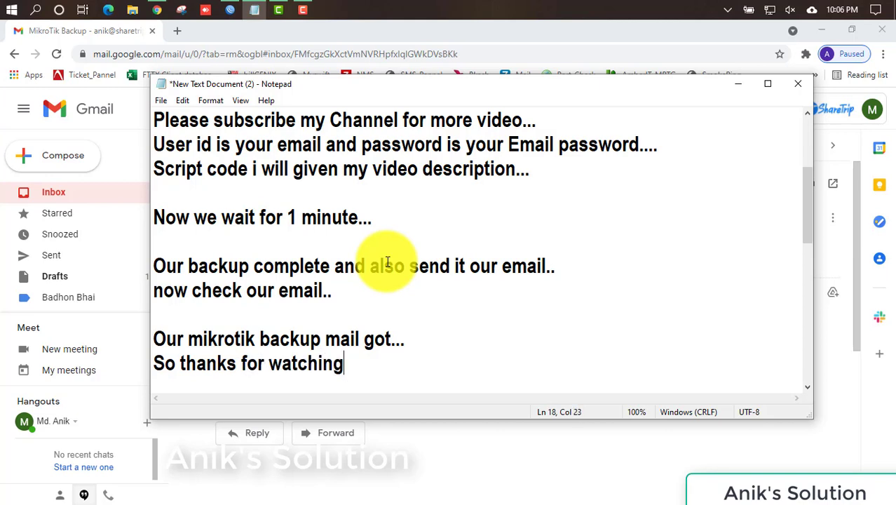
pyautogui.write(' this video..')
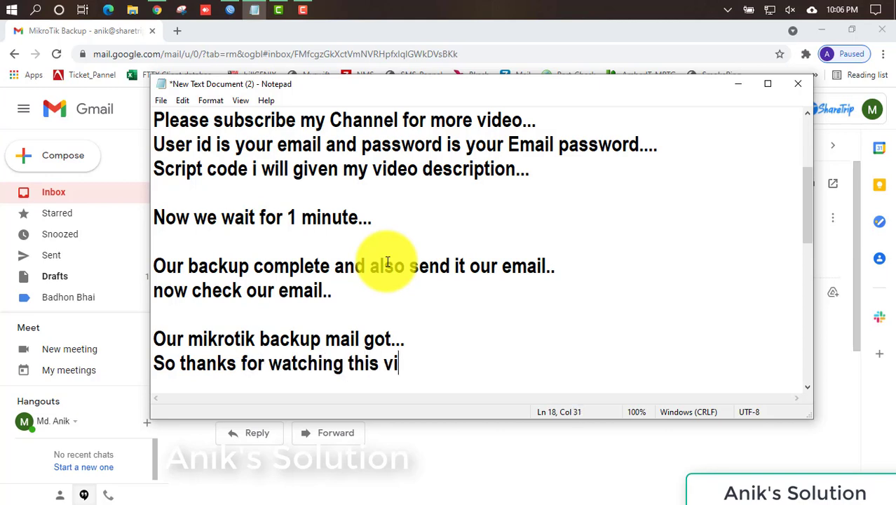